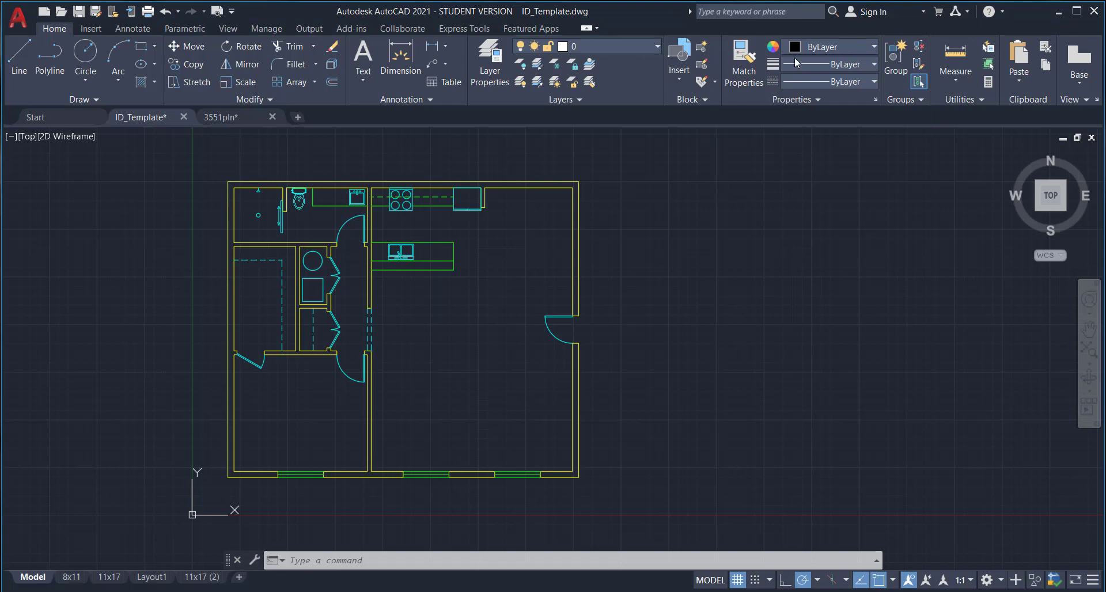
Make I-Furn the current layer
left_click(655, 48)
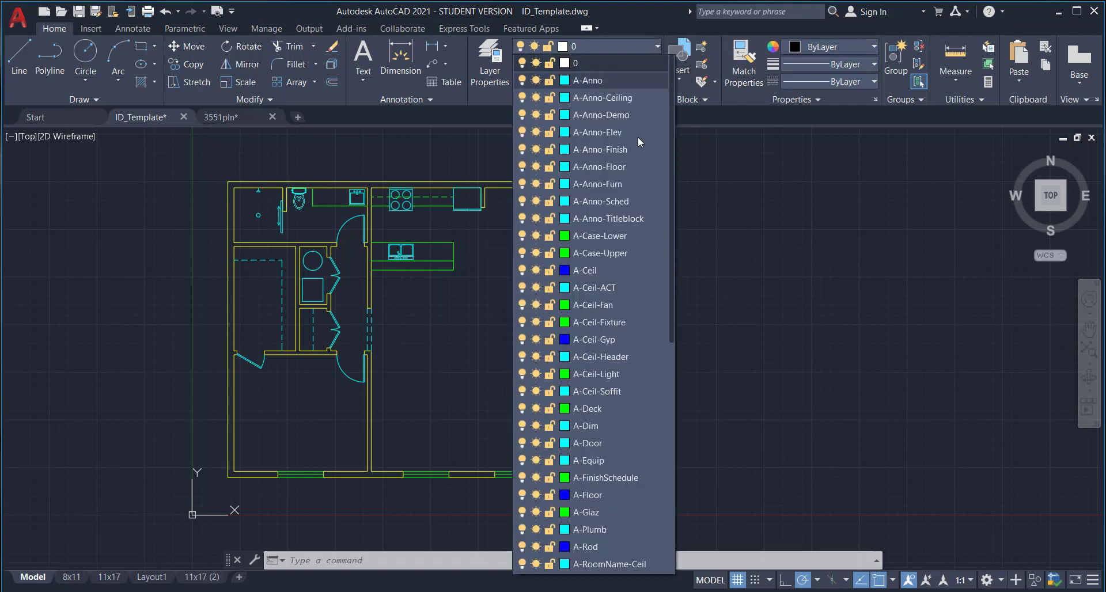
scroll(599, 515, "down", 3)
scroll(600, 524, "down", 5)
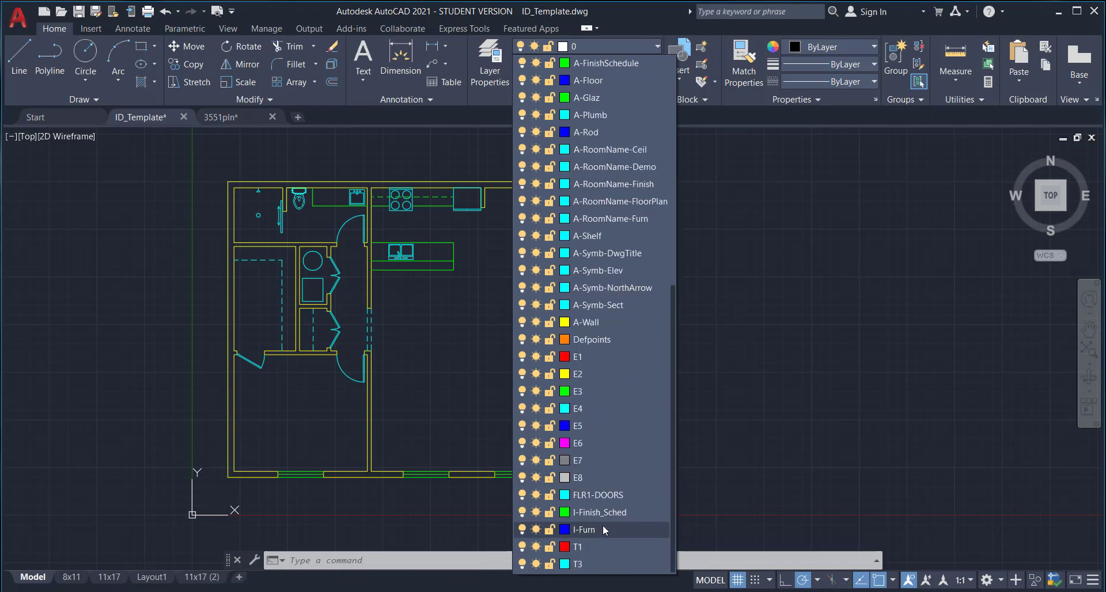
left_click(582, 530)
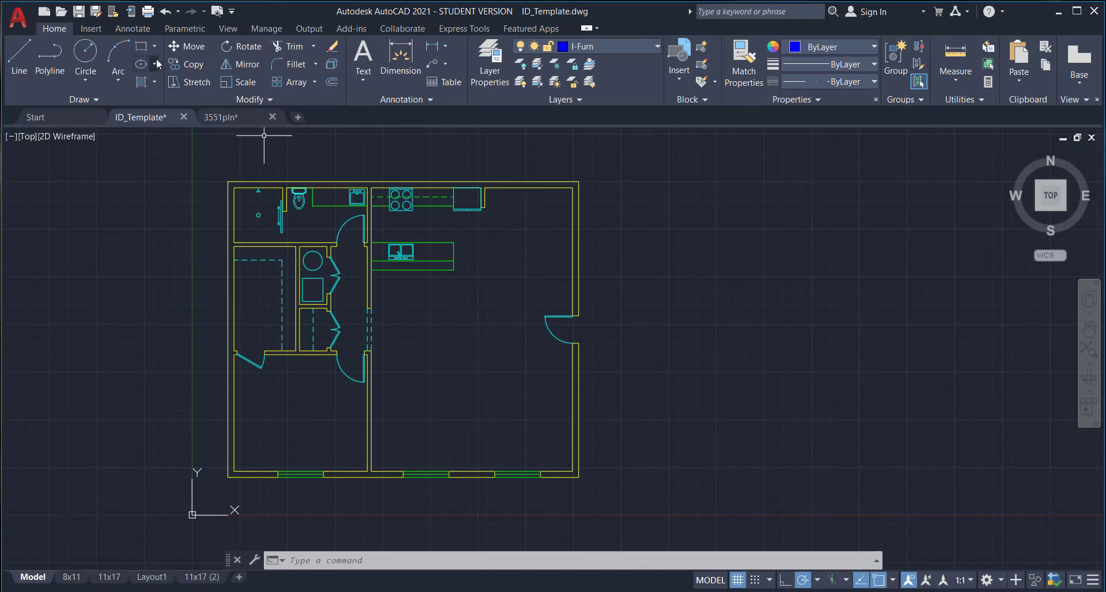
Draw a circle with a 2' radius for the table in the open area east of the kitchen
left_click(86, 55)
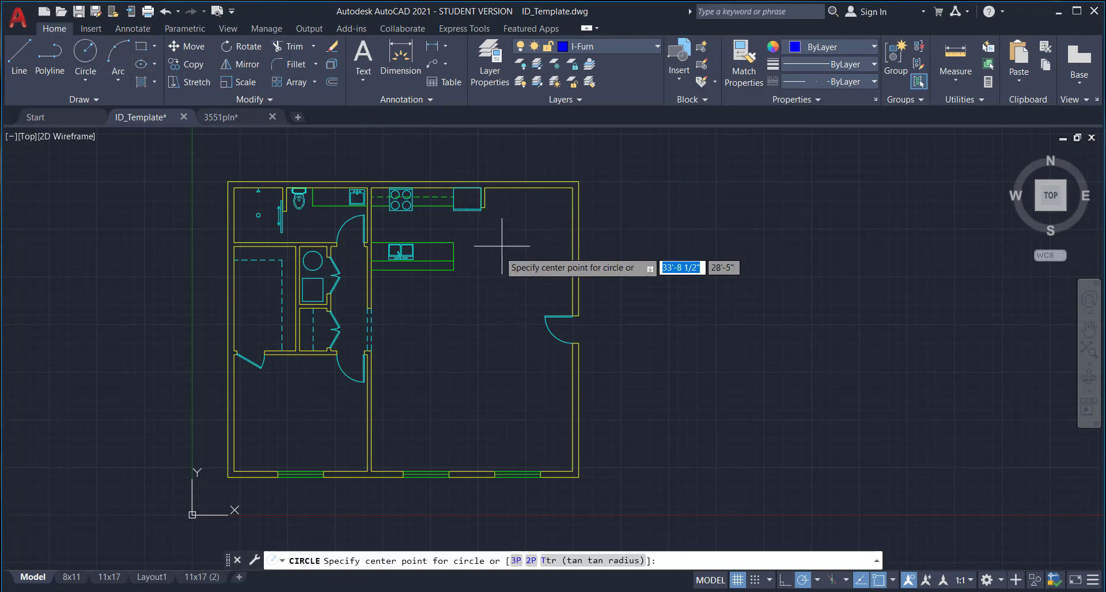
scroll(522, 234, "up", 4)
left_click(523, 217)
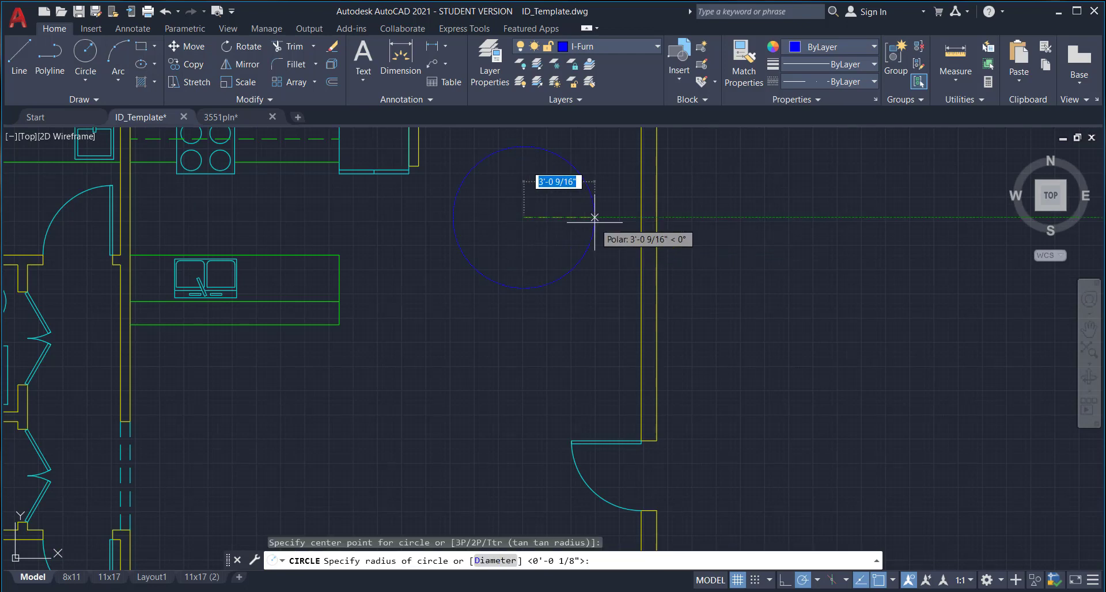
type("2'")
key("Return")
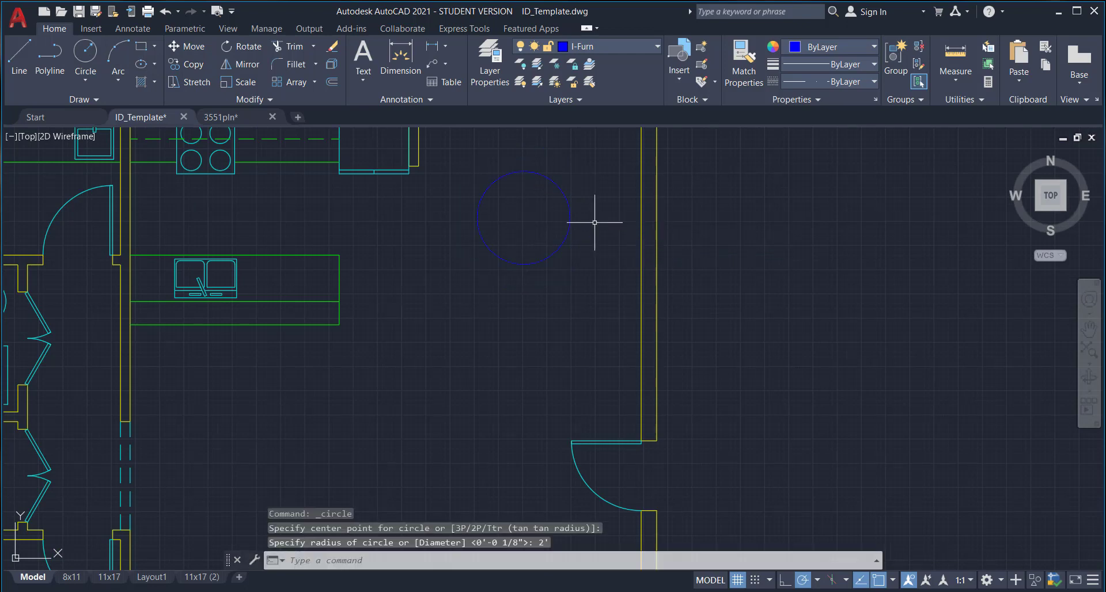
left_click(598, 253)
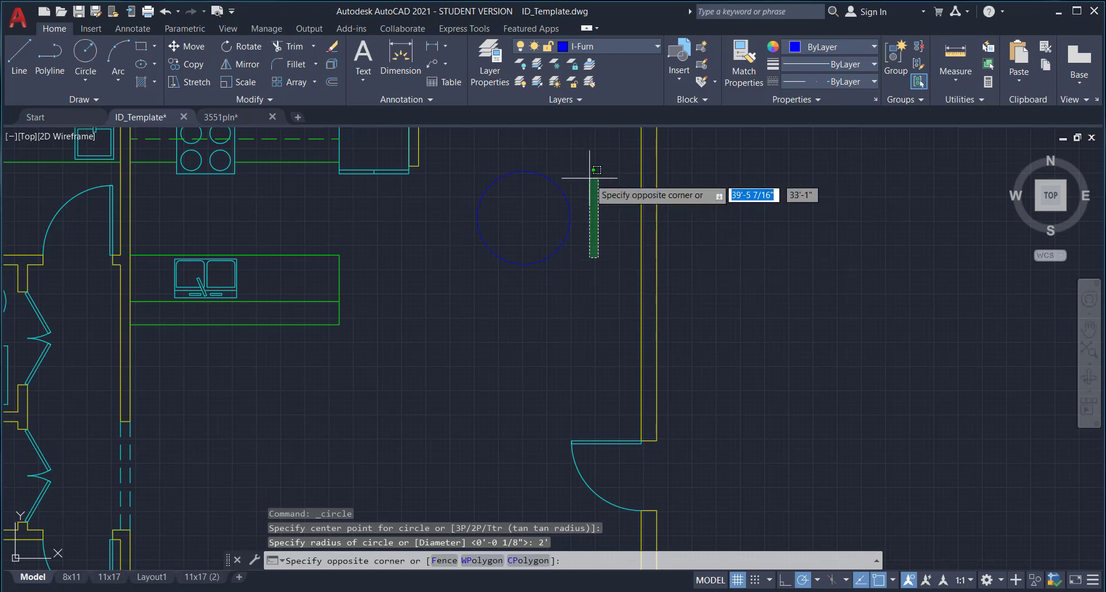
left_click(573, 173)
scroll(537, 168, "up", 8)
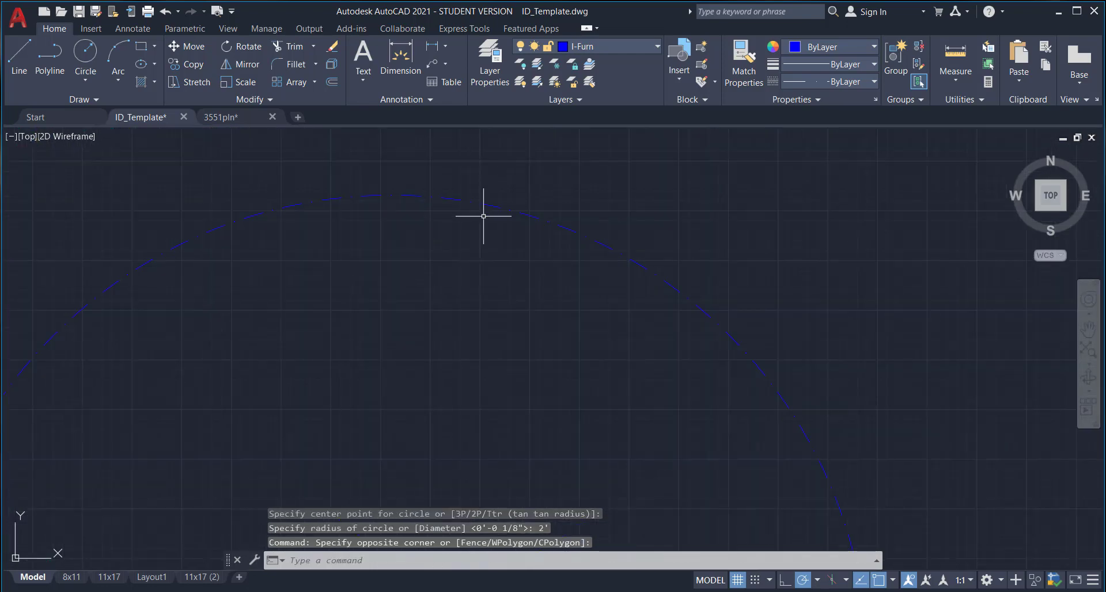
scroll(501, 206, "up", 2)
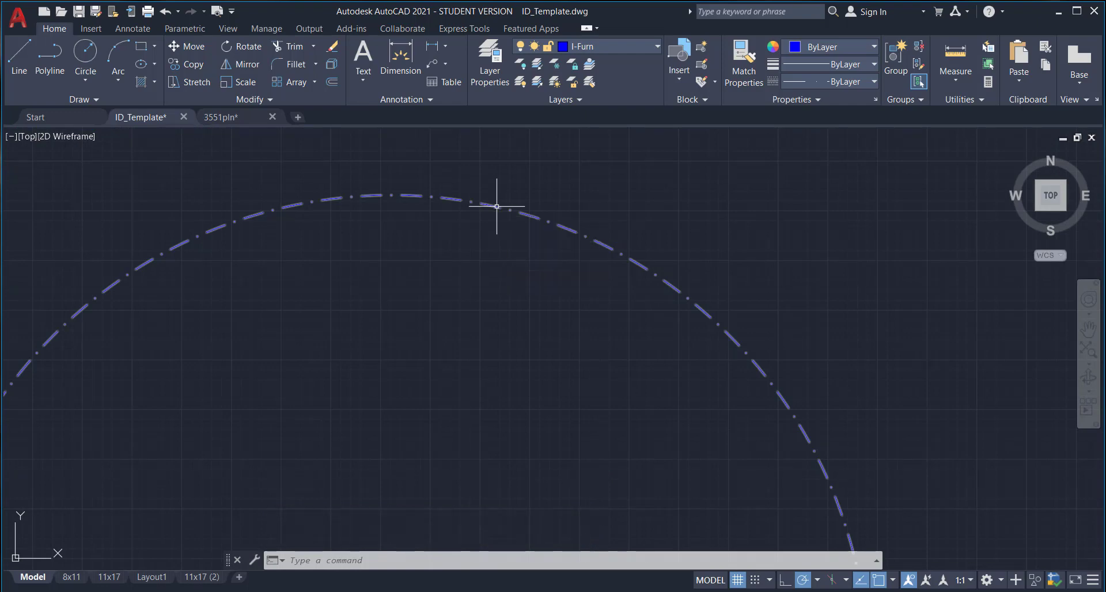
scroll(499, 207, "down", 8)
middle_click_drag(508, 280, 504, 304)
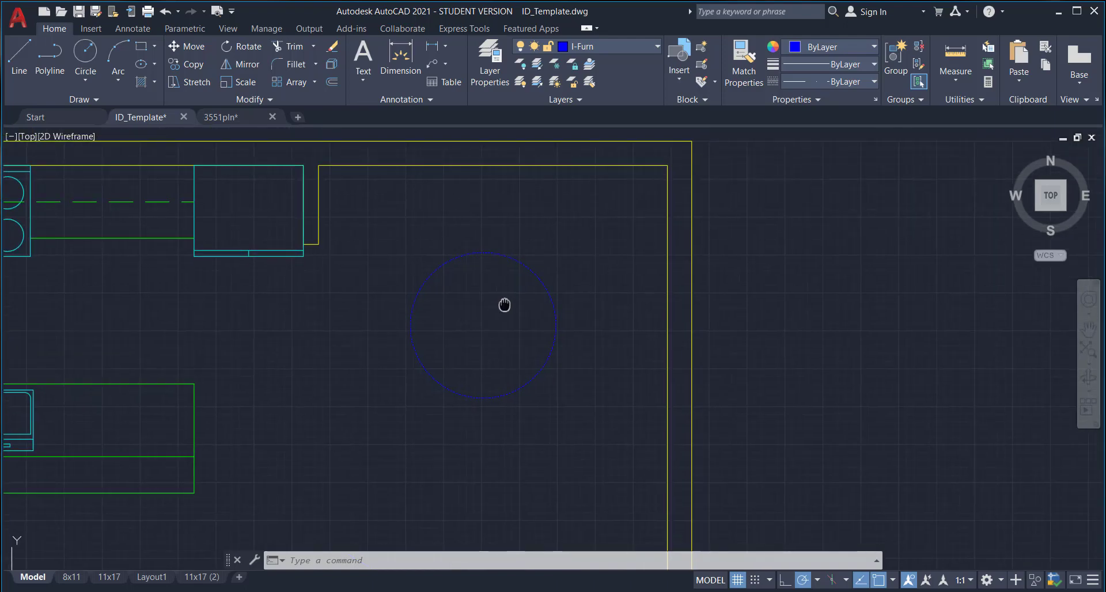
Draw a rectangle 24" long and 20" wide for the chair, just above the circular table
left_click(141, 49)
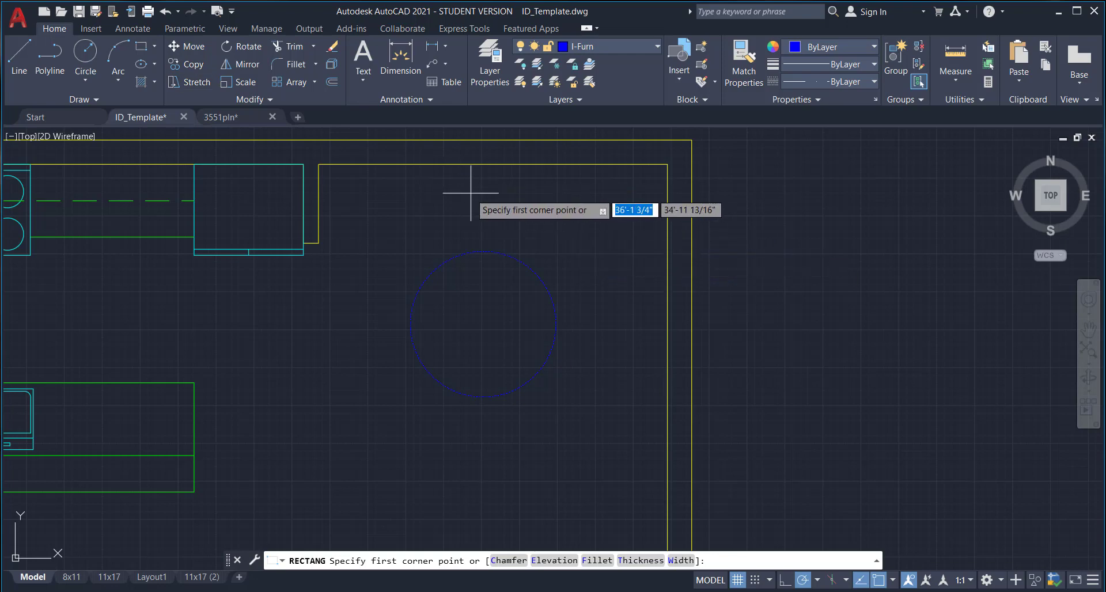
scroll(458, 190, "up", 2)
left_click(455, 184)
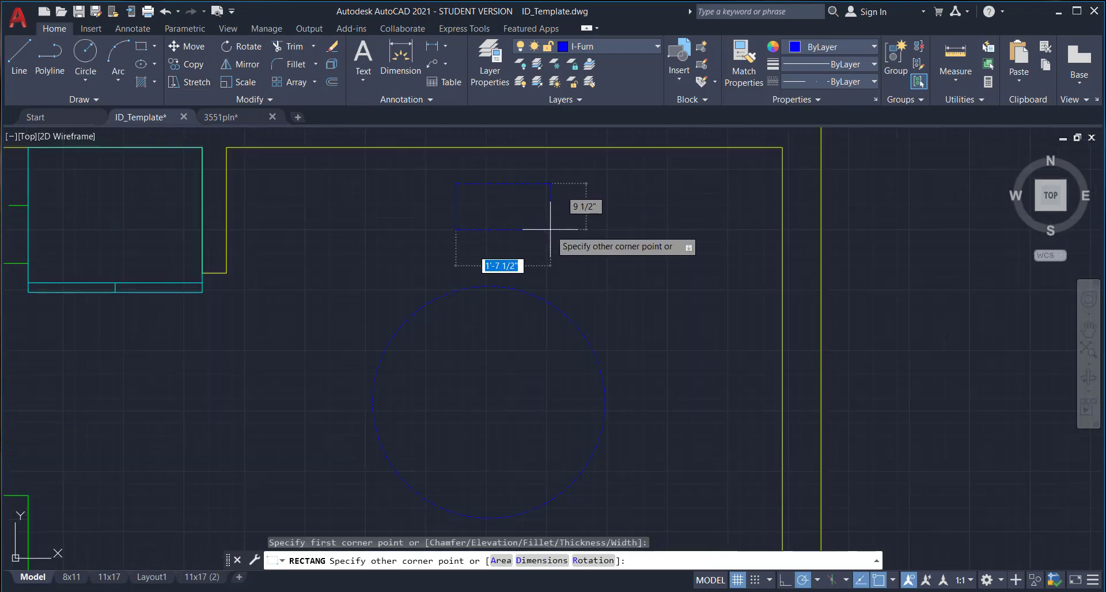
type("d")
key("Return")
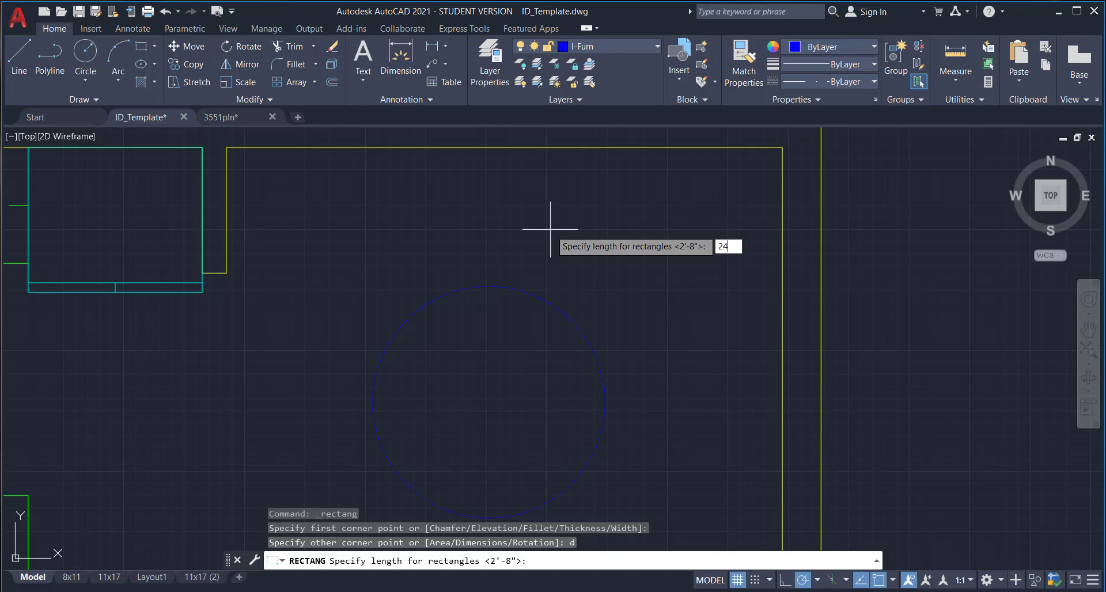
type("24")
key("Return")
type("20")
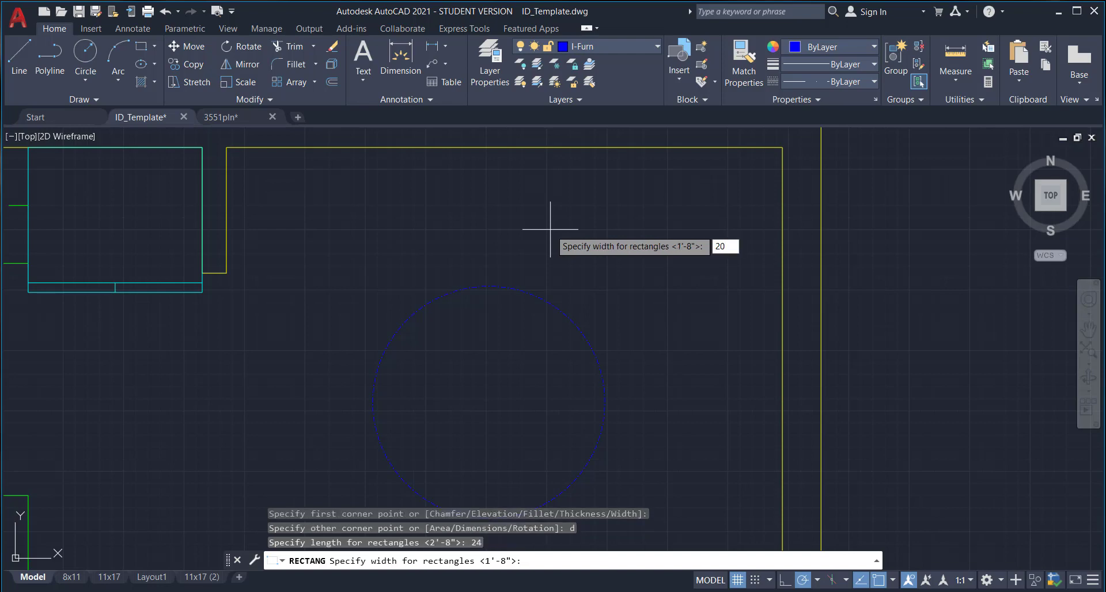
key("Return")
left_click(550, 228)
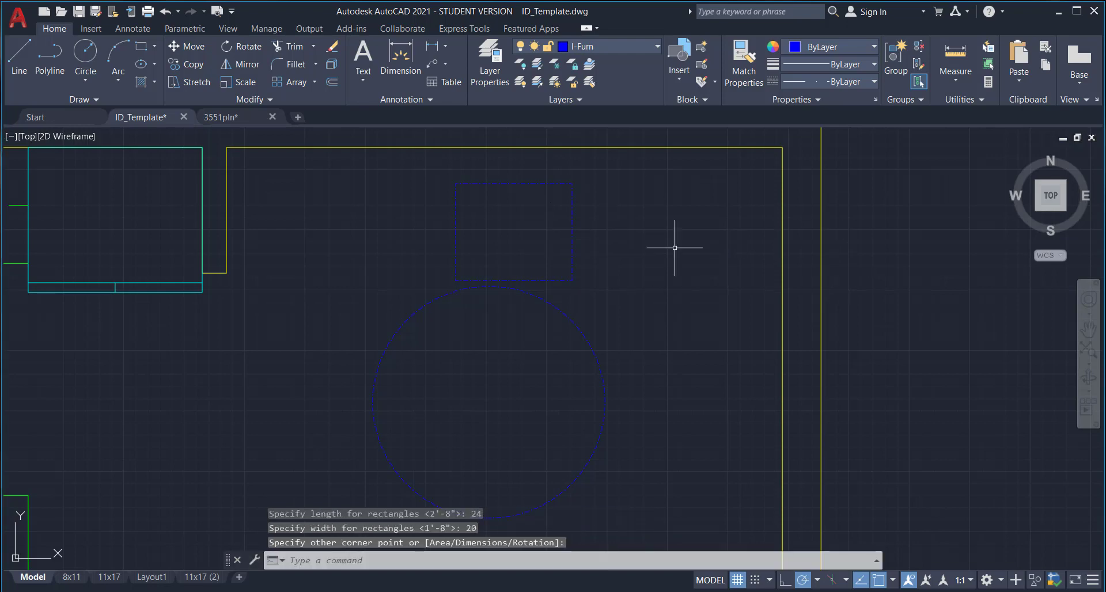
Draw a horizontal line across the chair rectangle, 2" below its upper edge, to mark the backrest
left_click(18, 46)
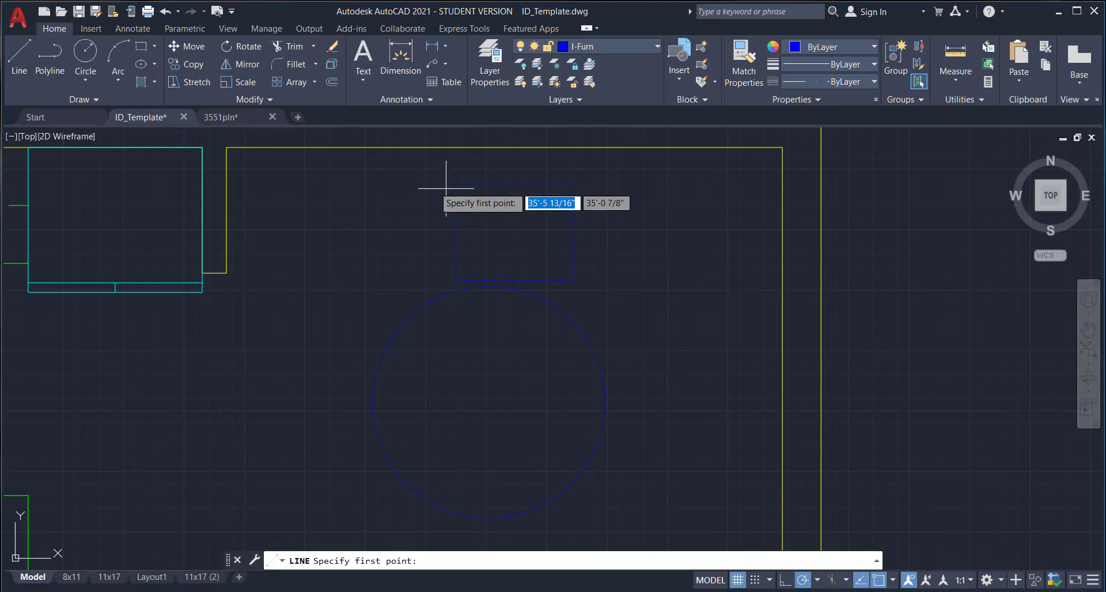
scroll(452, 178, "up", 2)
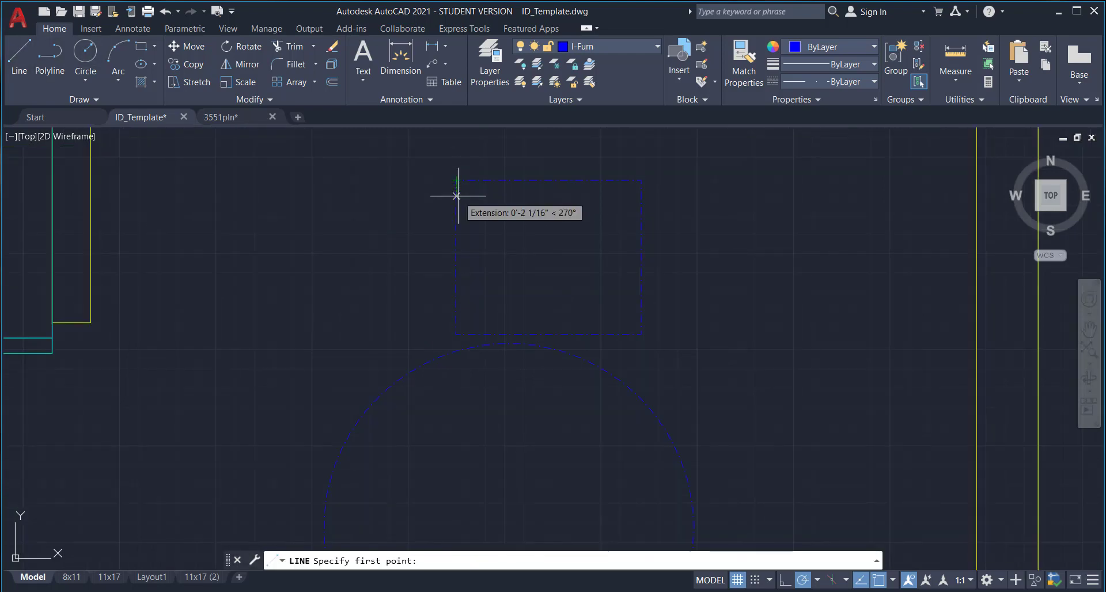
type("2")
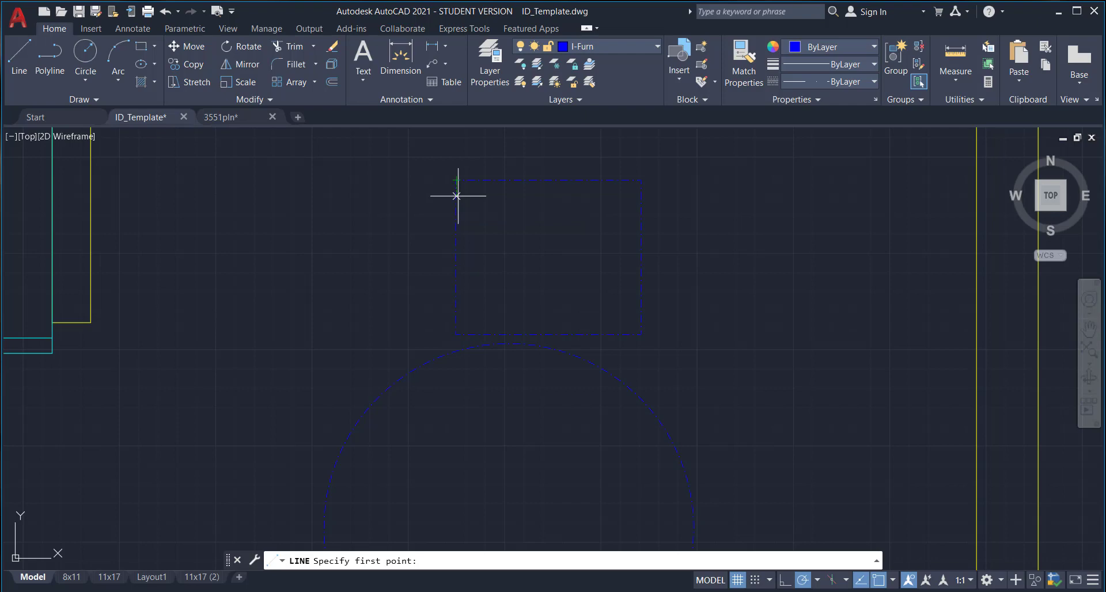
key("Return")
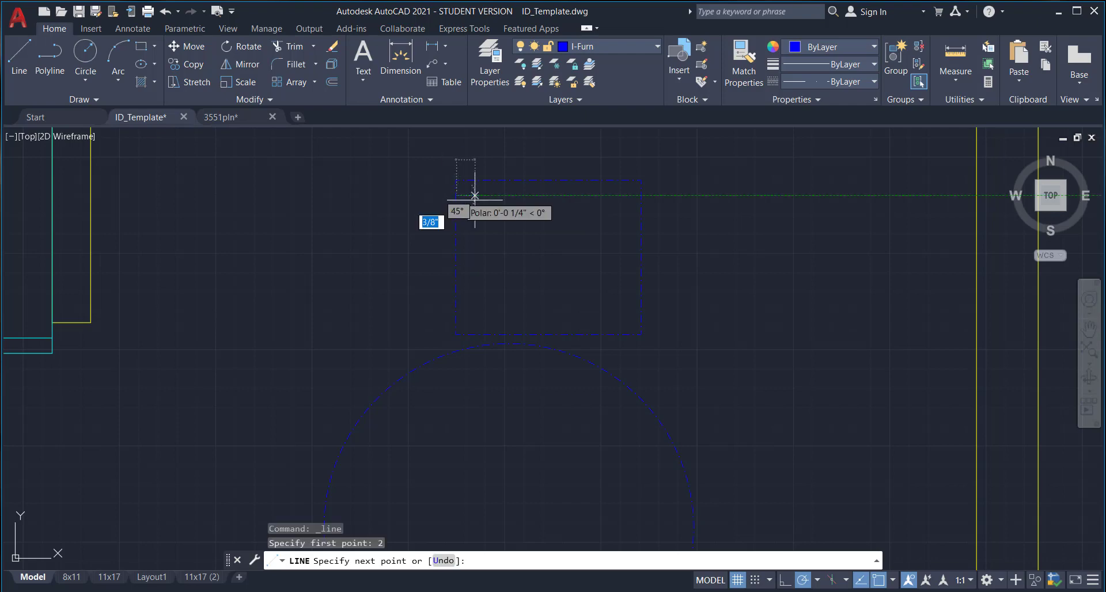
left_click(641, 195)
key("Escape")
scroll(620, 255, "down", 2)
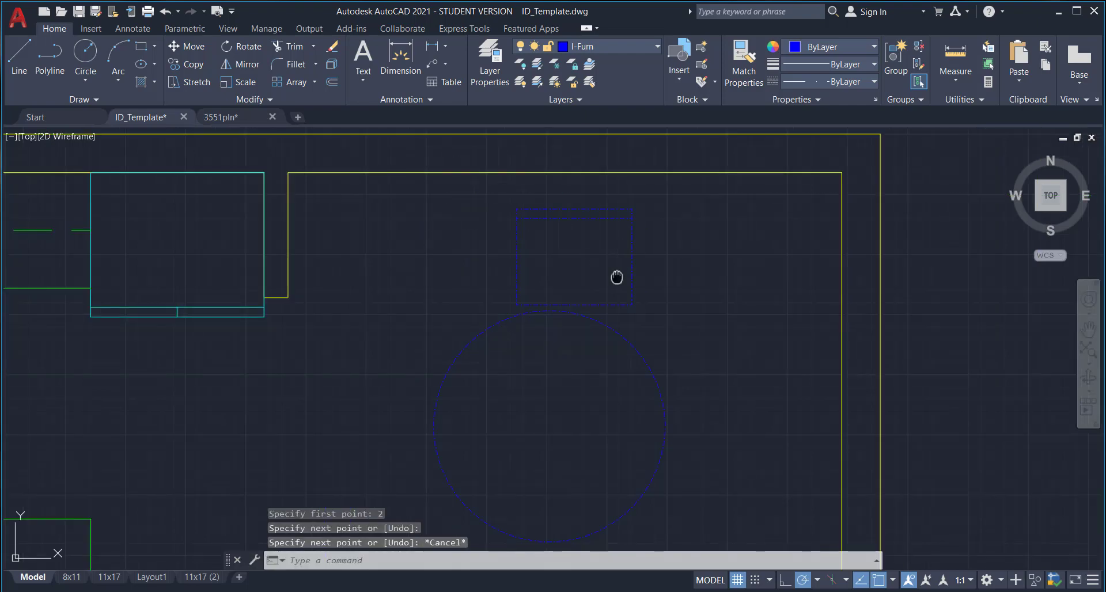
middle_click_drag(617, 276, 511, 239)
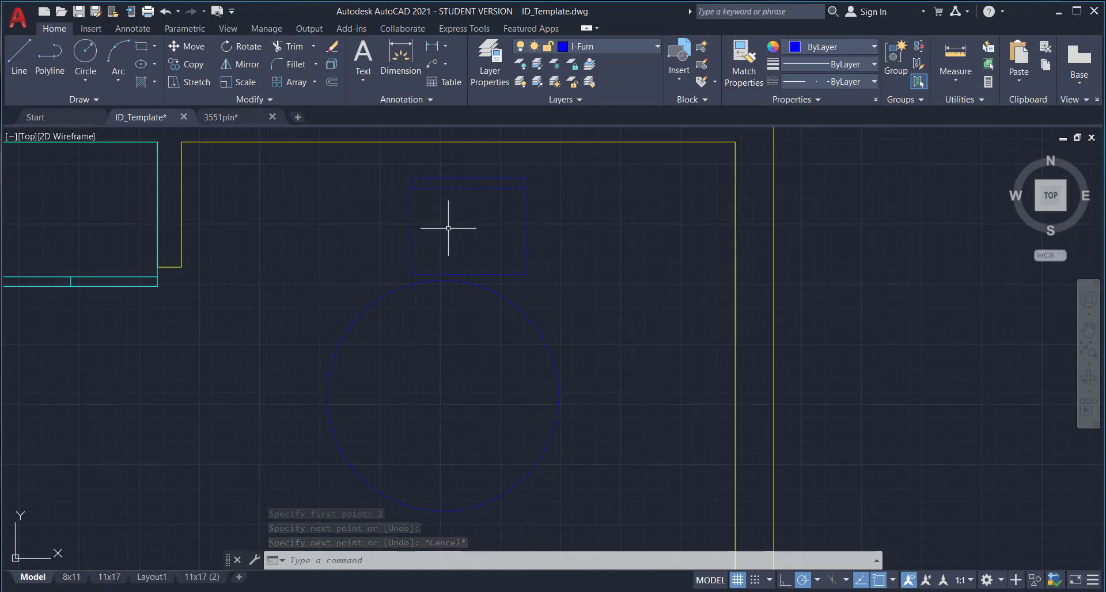
left_click(570, 211)
left_click(543, 201)
left_click(543, 201)
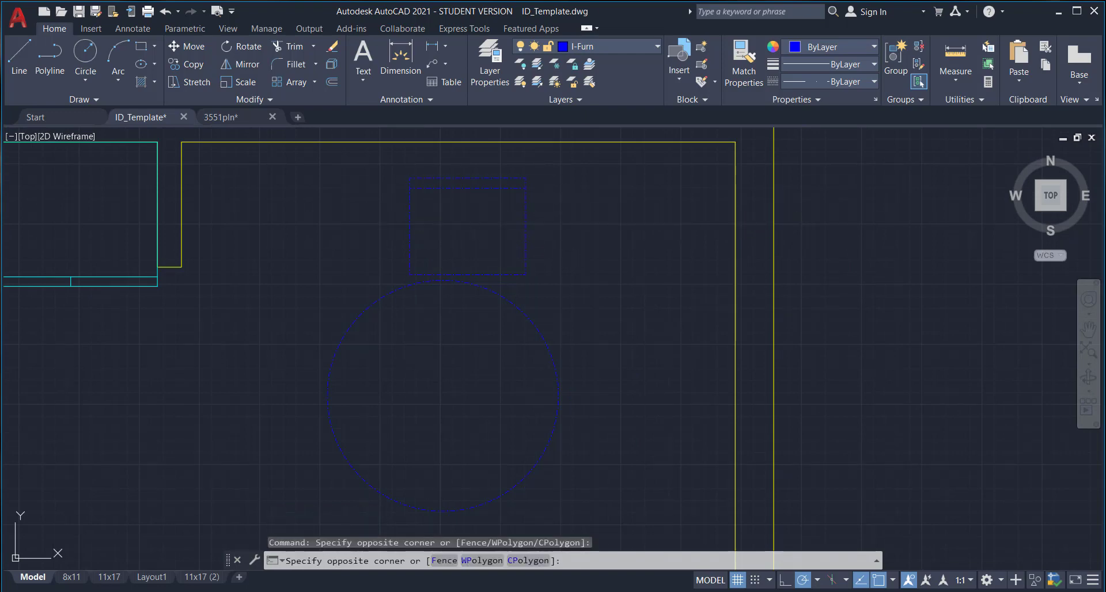
left_click(597, 214)
Fillet the chair rectangle's lower-left corner with a 2" radius
left_click(293, 67)
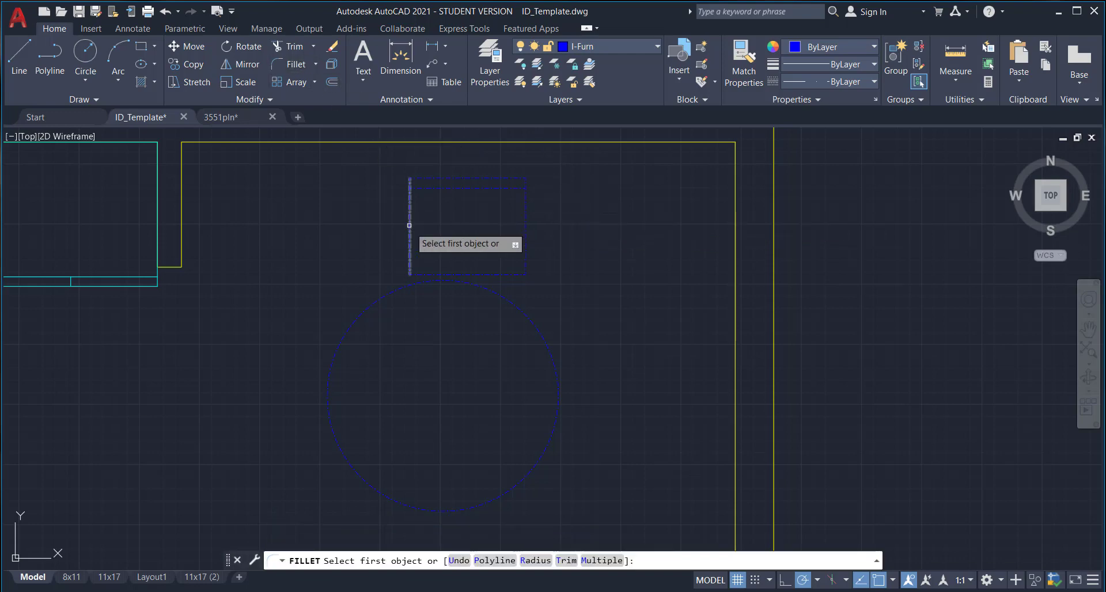
type("r")
key("Return")
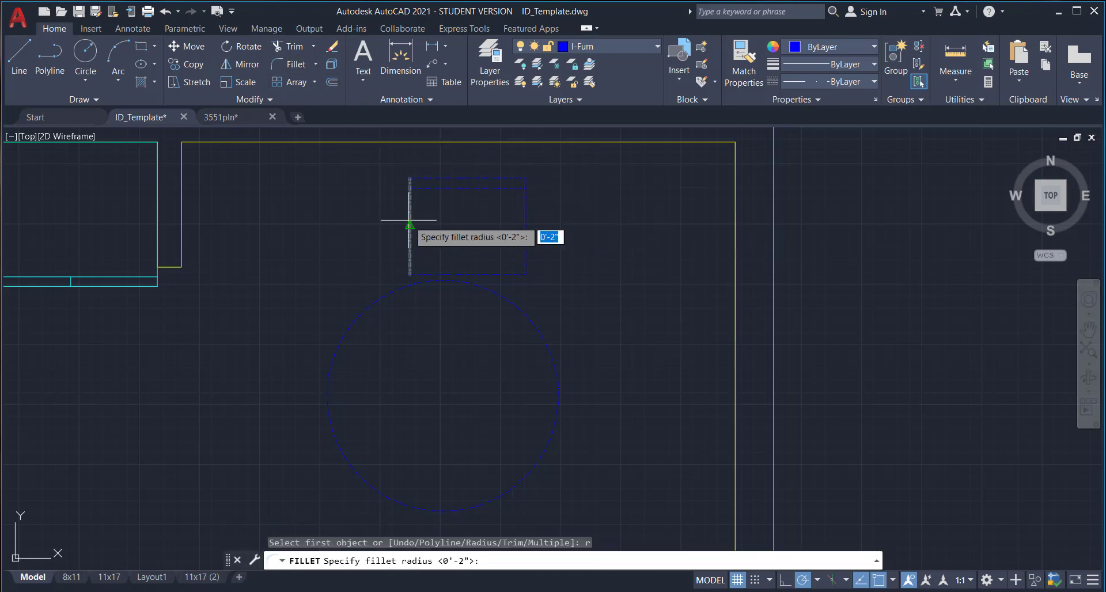
type("2")
key("Return")
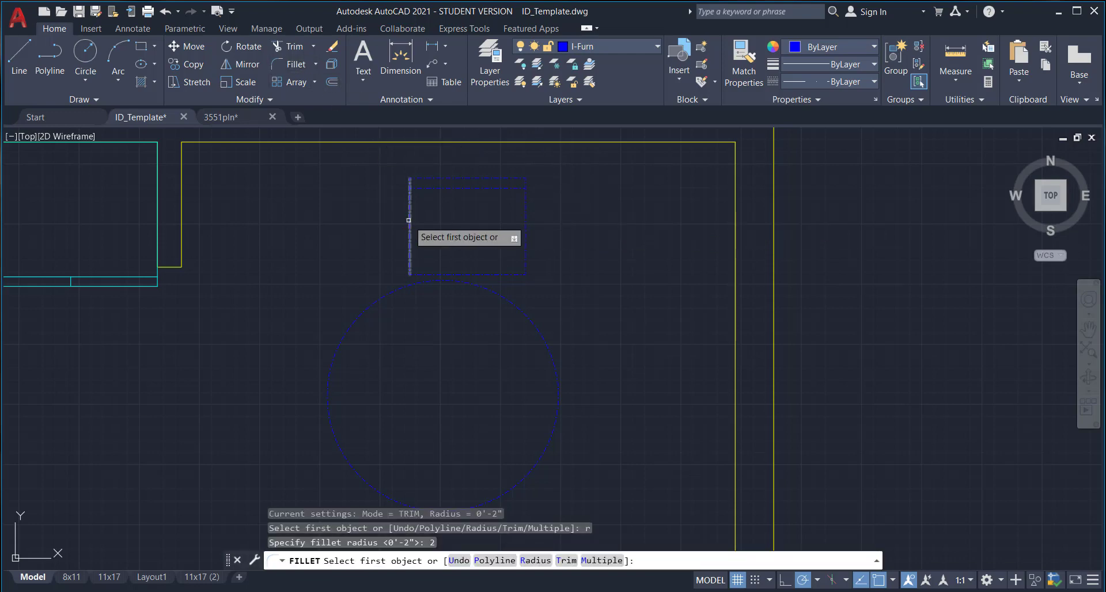
scroll(407, 264, "up", 3)
left_click(409, 278)
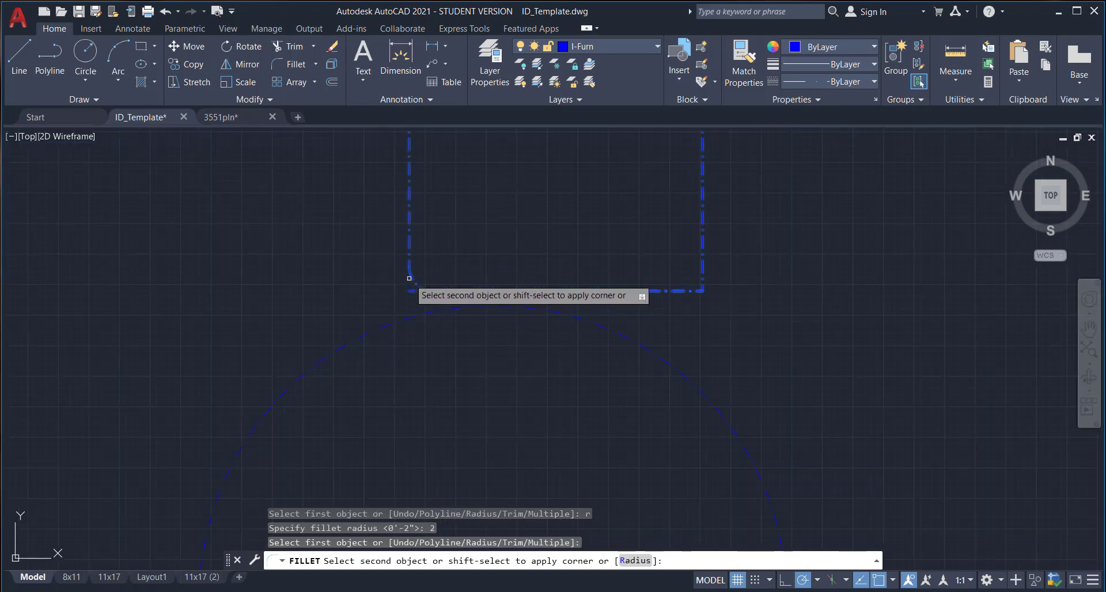
left_click(409, 279)
Fillet the chair rectangle's lower-right corner with the same radius
key("Return")
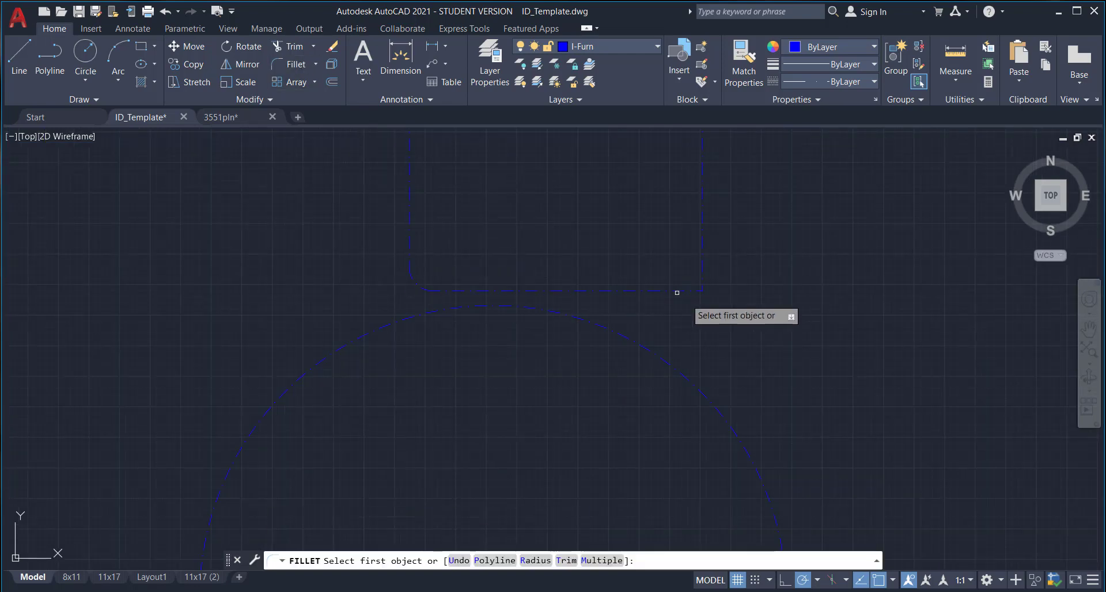
left_click(676, 291)
left_click(702, 270)
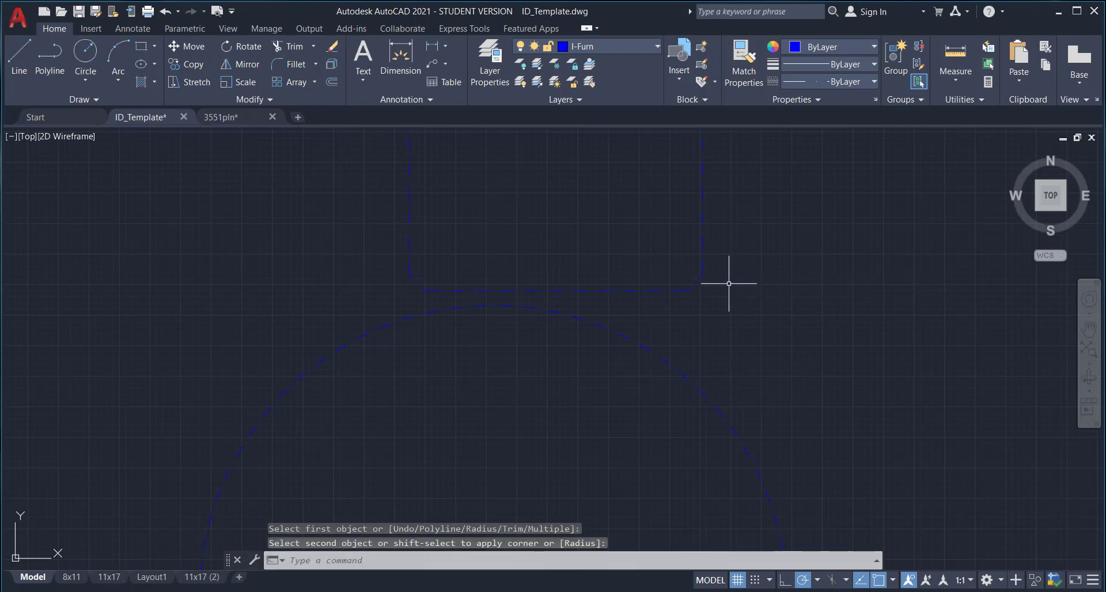
Start a block definition named Chair 1 with its base point at the midpoint of the chair's upper edge
scroll(695, 291, "down", 2)
middle_click_drag(653, 296, 553, 337)
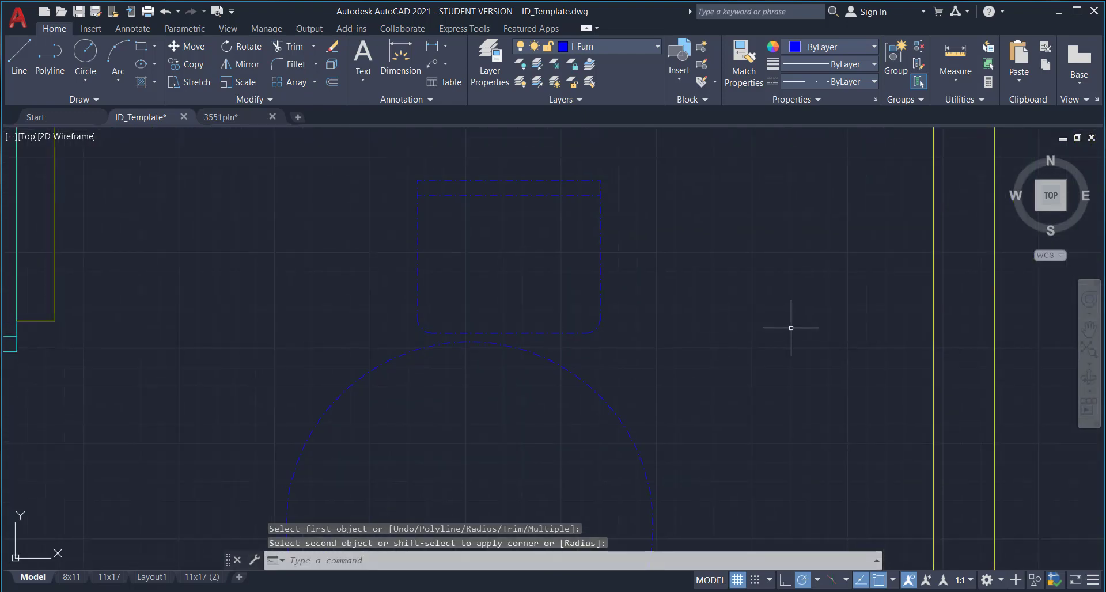
type("b")
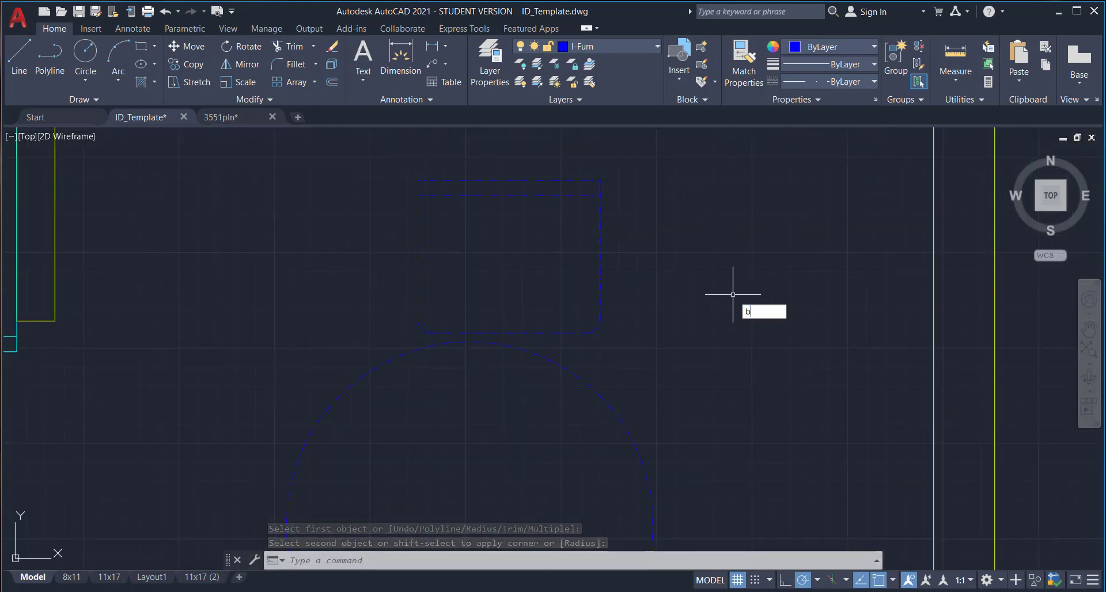
type("lock")
key("Return")
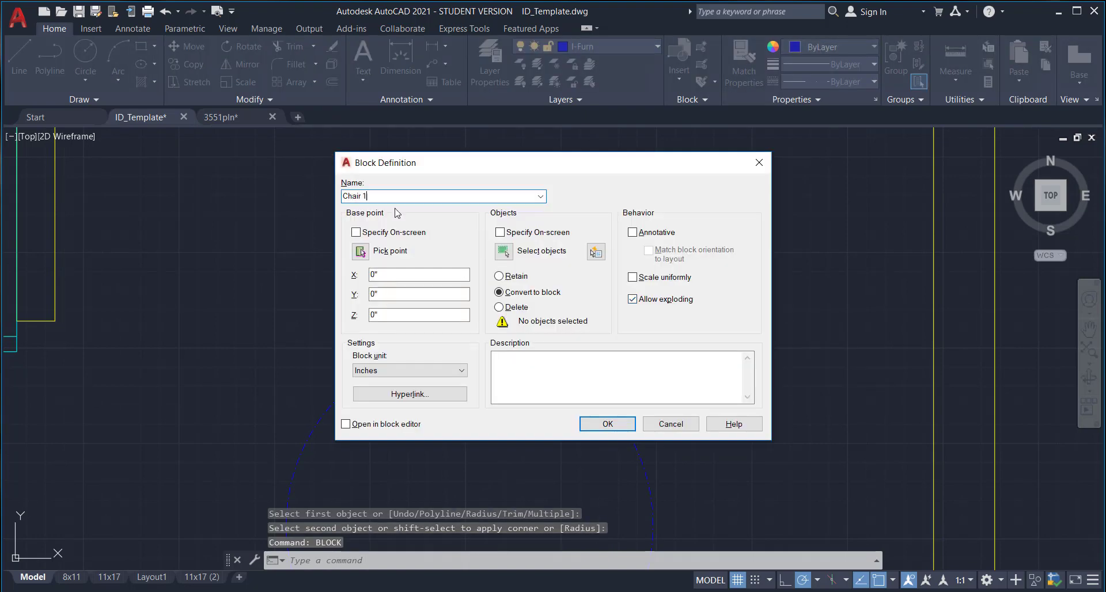
left_click(360, 252)
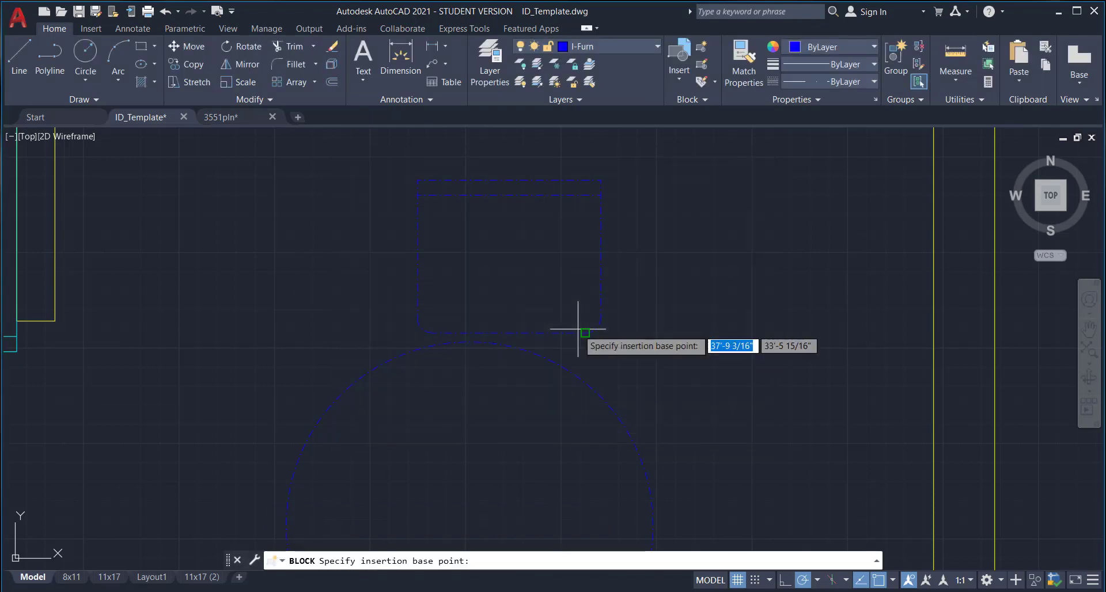
left_click(508, 144)
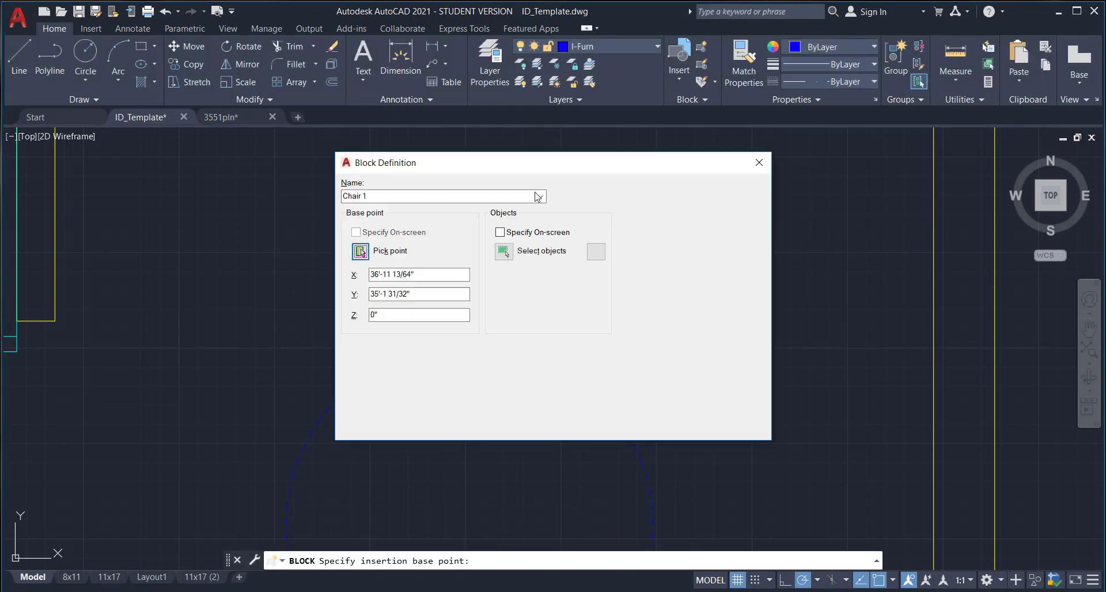
Add the chair outline and backrest line to the block definition and create the block with Convert to block
left_click(503, 251)
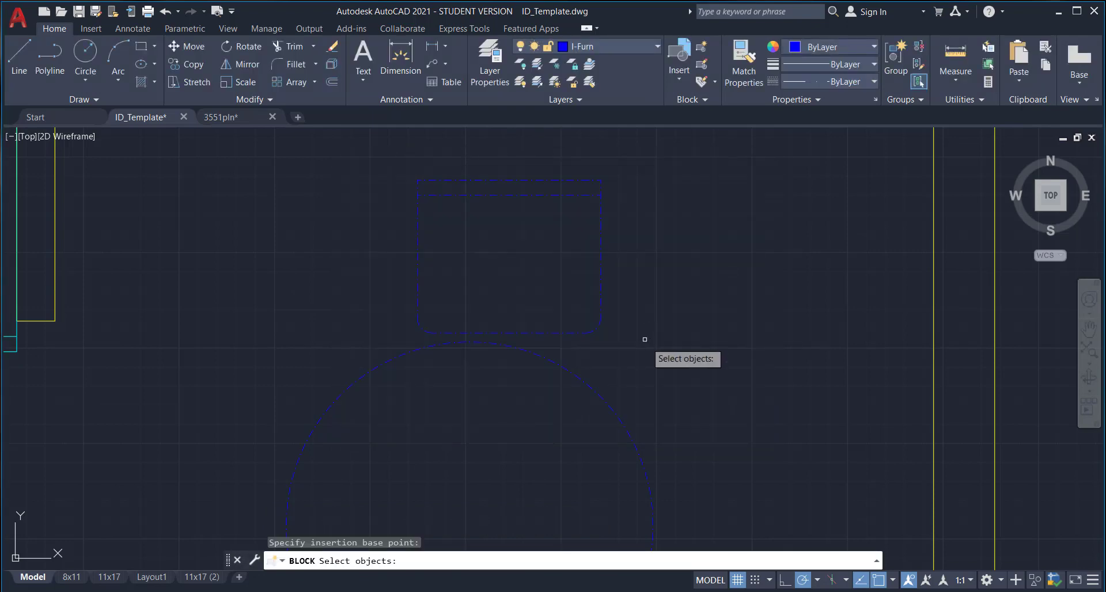
left_click(643, 333)
left_click(343, 155)
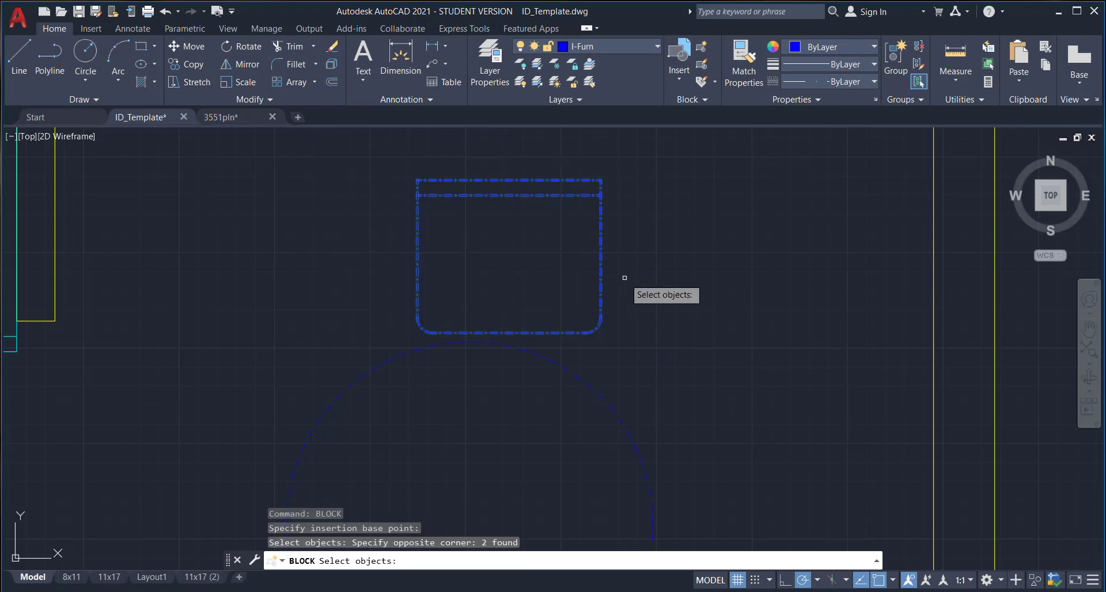
key("Return")
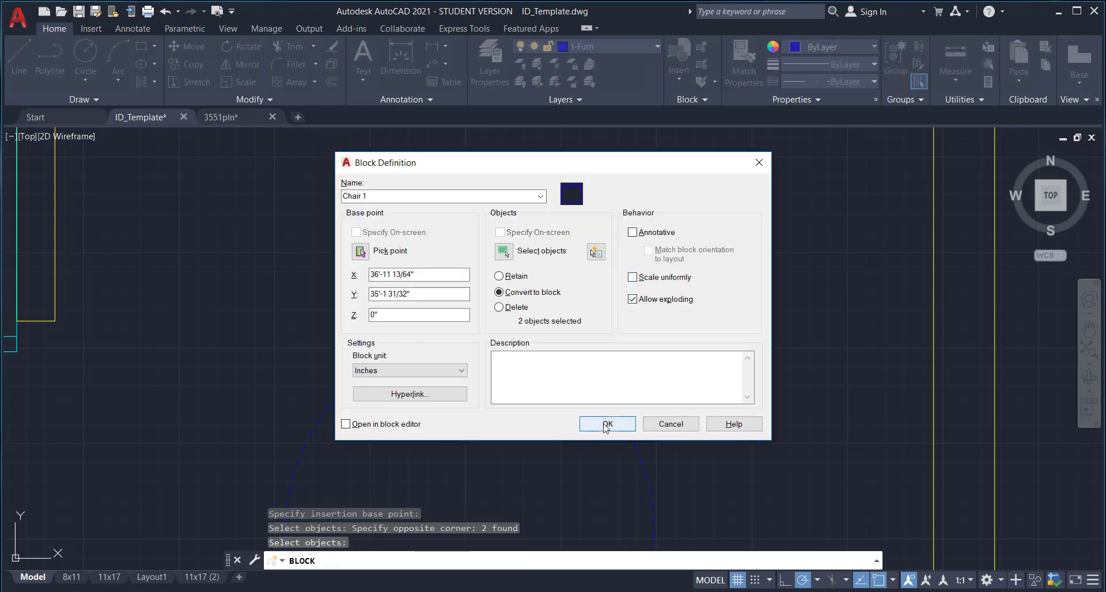
left_click(596, 422)
Move the chair block by its base point onto the center of the circular table
left_click(541, 197)
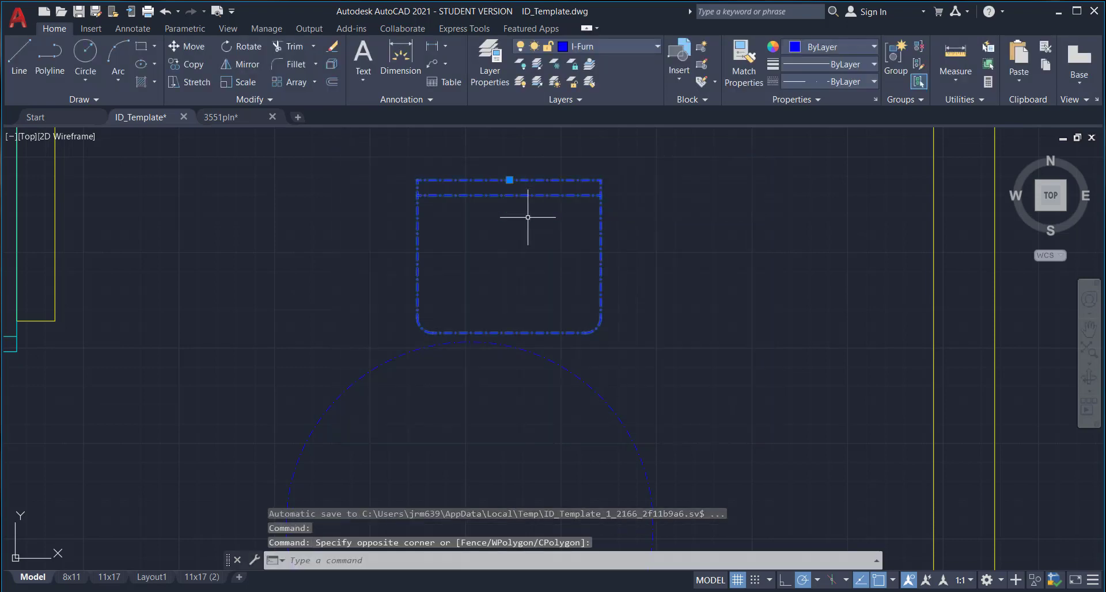
scroll(748, 288, "down", 4)
mouse_move(752, 294)
middle_mouse_down()
mouse_move(664, 272)
mouse_move(672, 247)
middle_mouse_up()
middle_click_drag(594, 282, 596, 257)
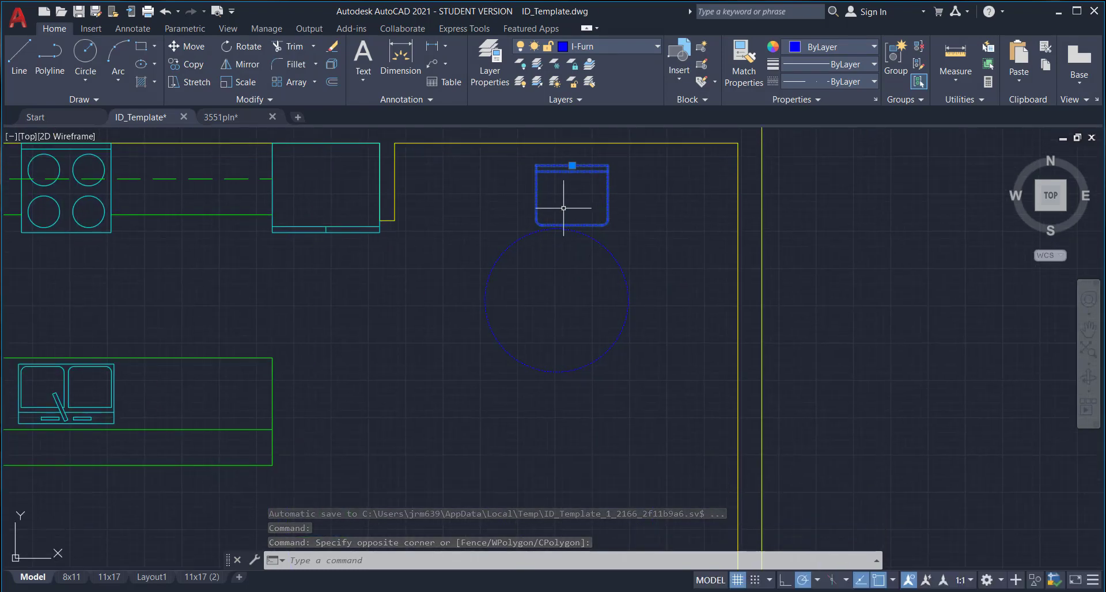
left_click(626, 281)
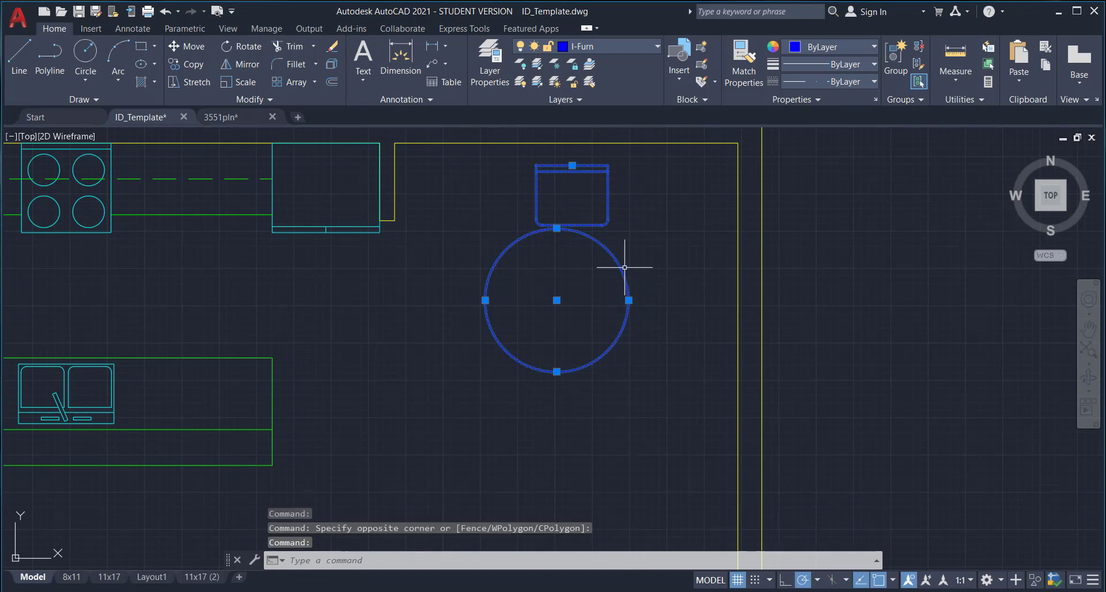
left_click(573, 166)
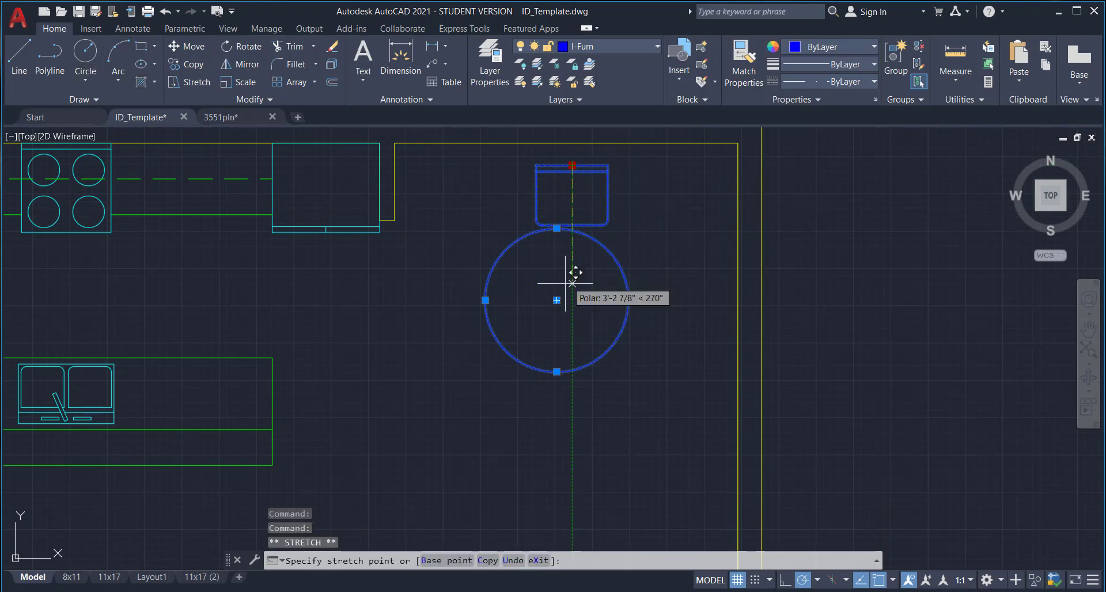
left_click(556, 300)
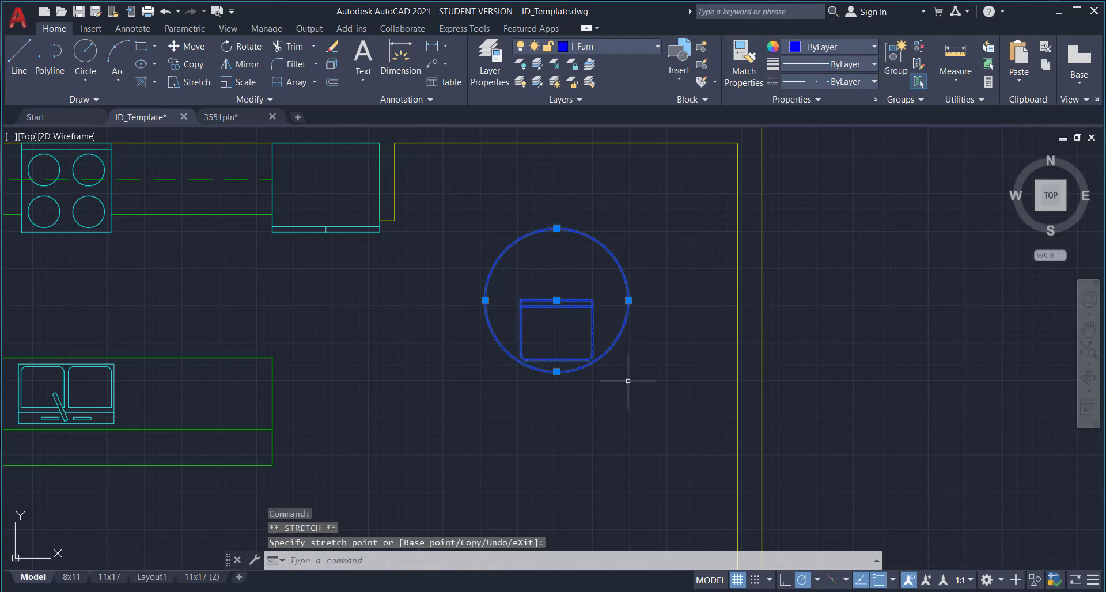
left_click(556, 300)
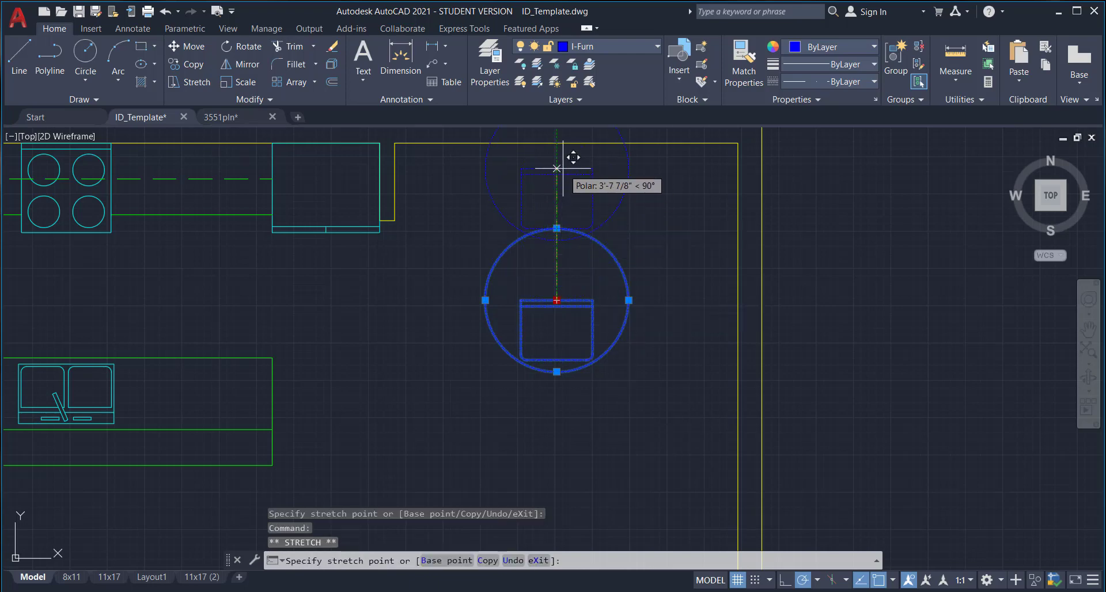
left_click(556, 157)
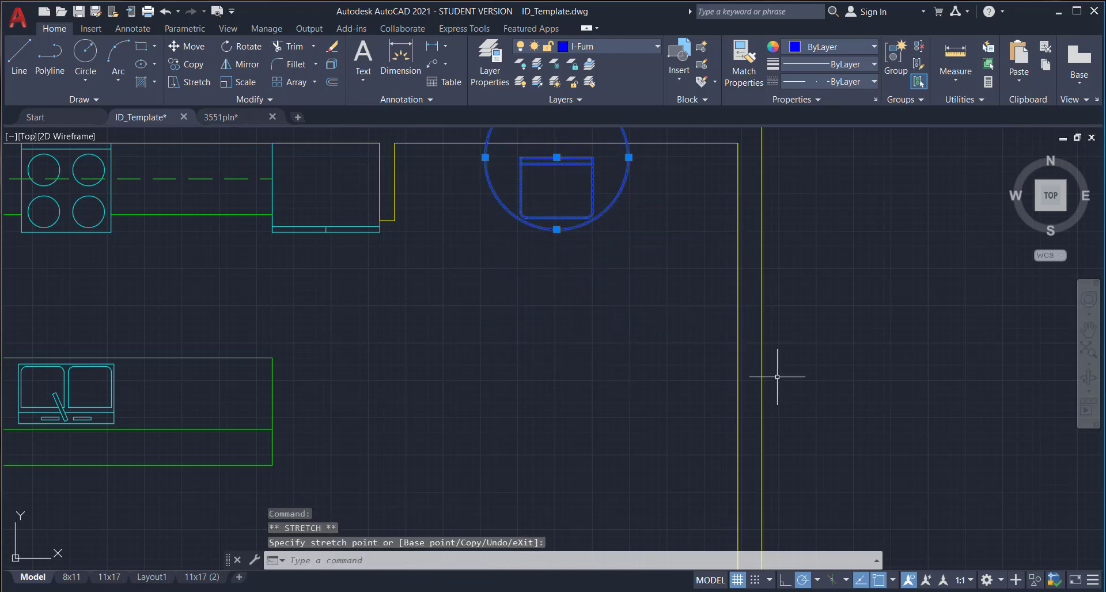
key("ctrl+z")
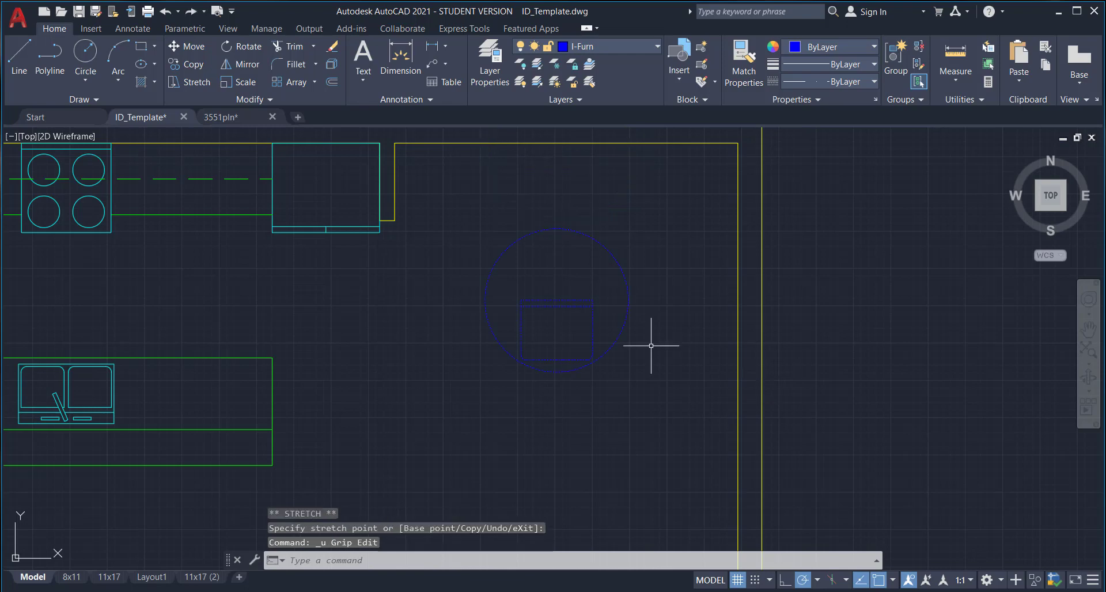
Move only the chair block straight up from the table's center, leaving a small gap above the circle
left_click(570, 300)
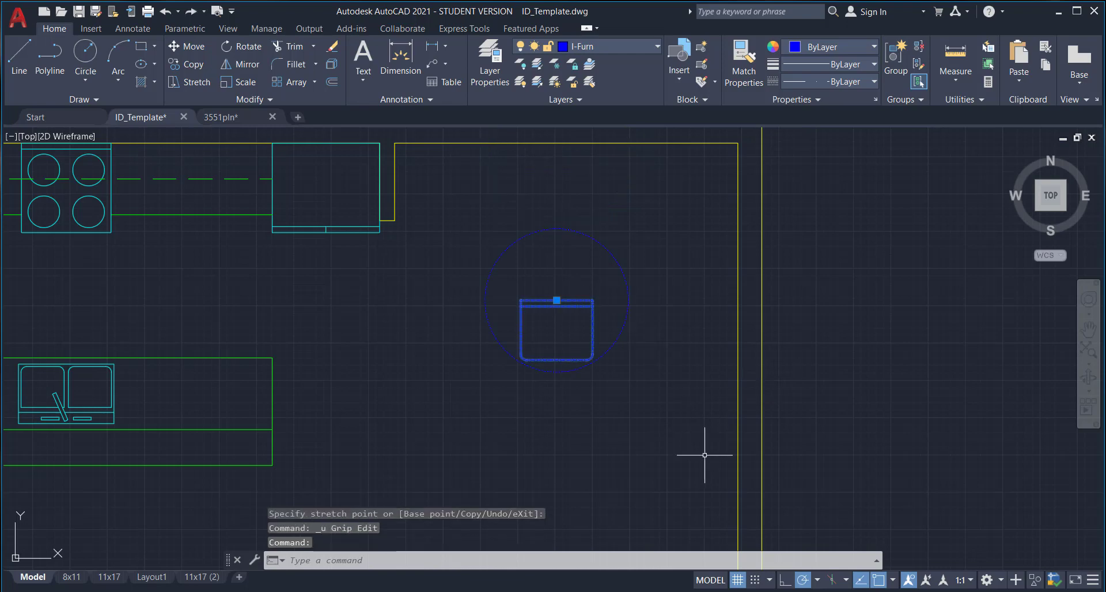
left_click(556, 300)
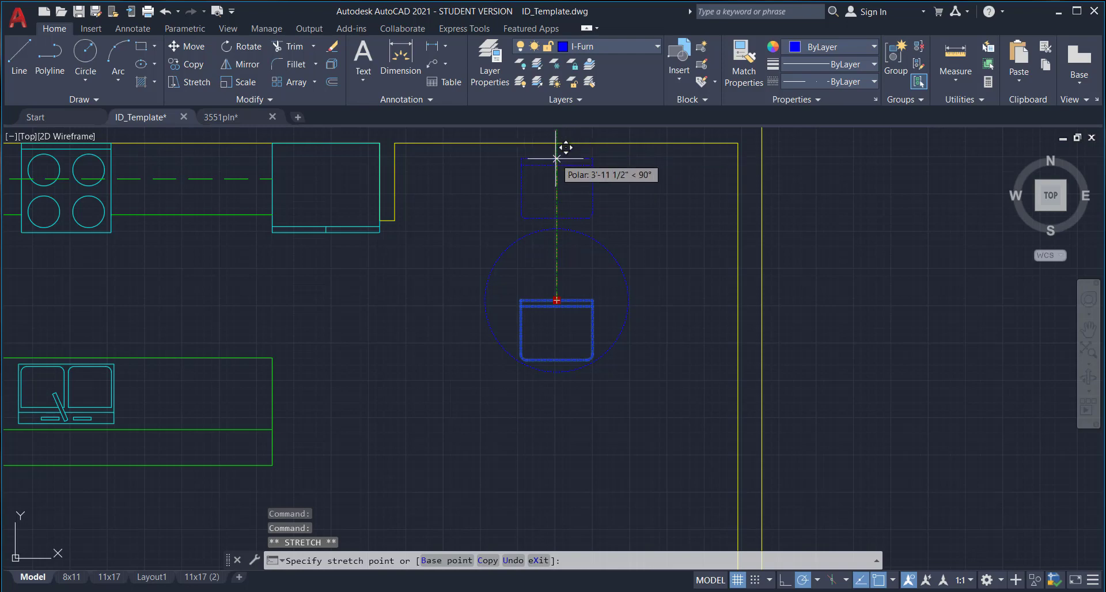
left_click(557, 162)
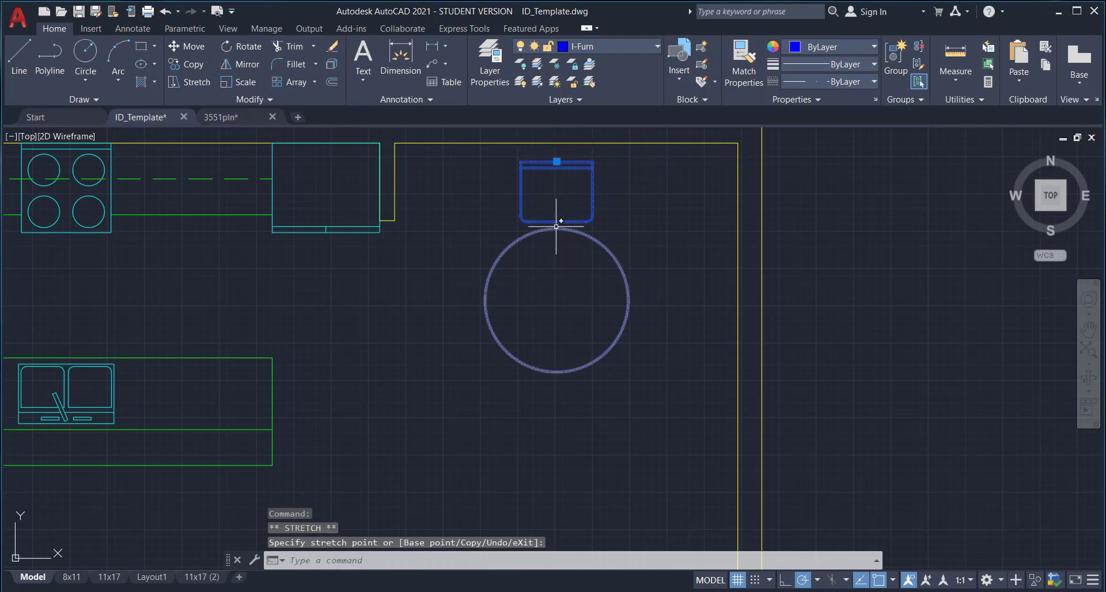
key("Escape")
Create a polar array of the chair block around the table's center with 5 items filling 360 degrees
scroll(575, 246, "up", 6)
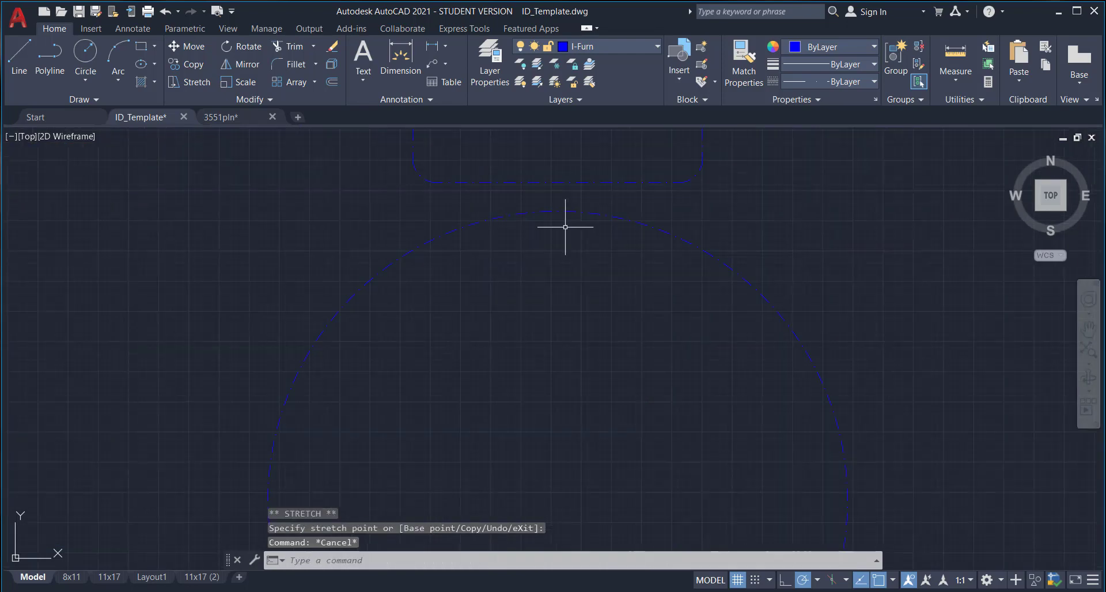
scroll(613, 235, "down", 4)
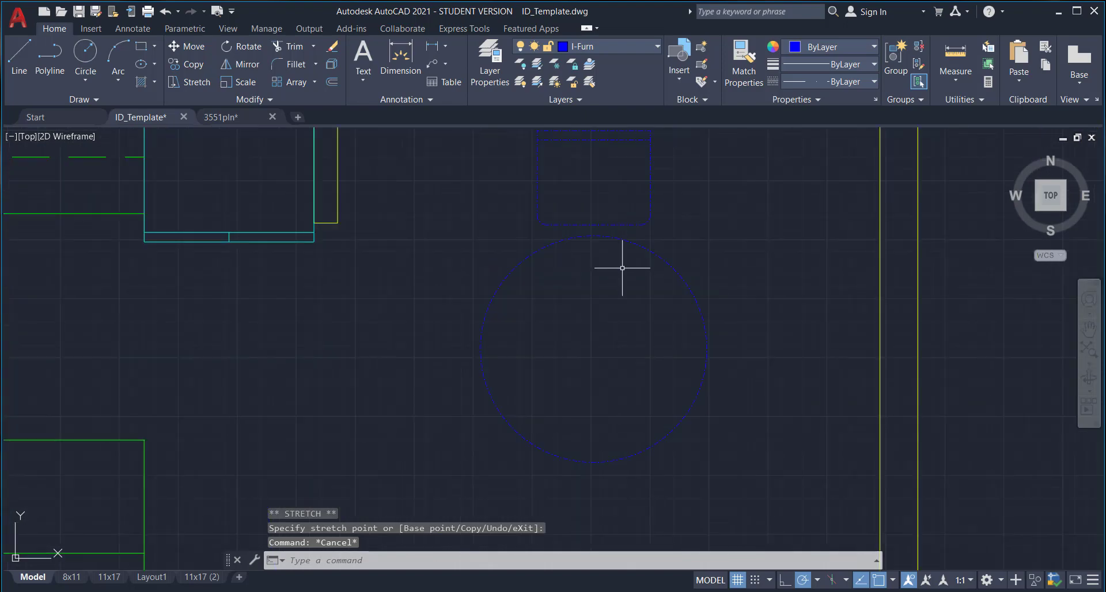
scroll(745, 368, "down", 2)
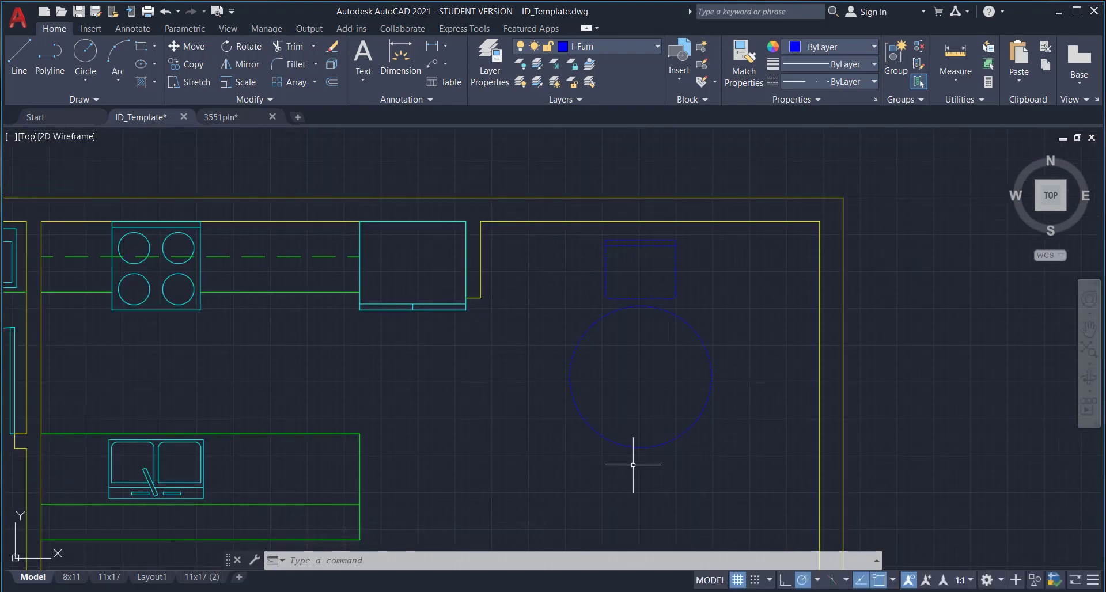
scroll(725, 357, "down", 2)
middle_click_drag(730, 405, 711, 373)
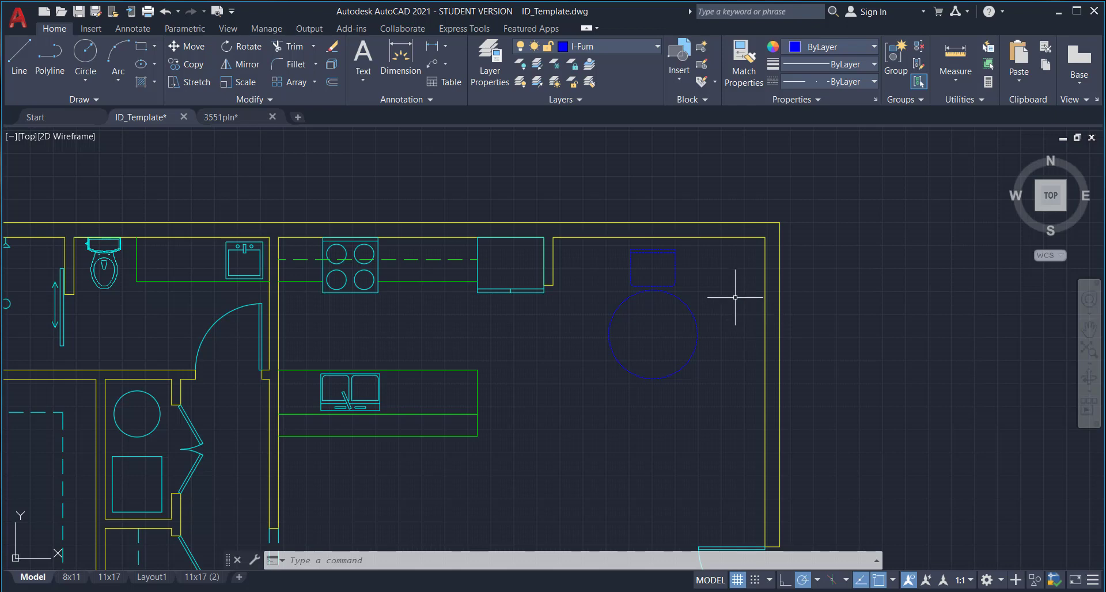
left_click(679, 260)
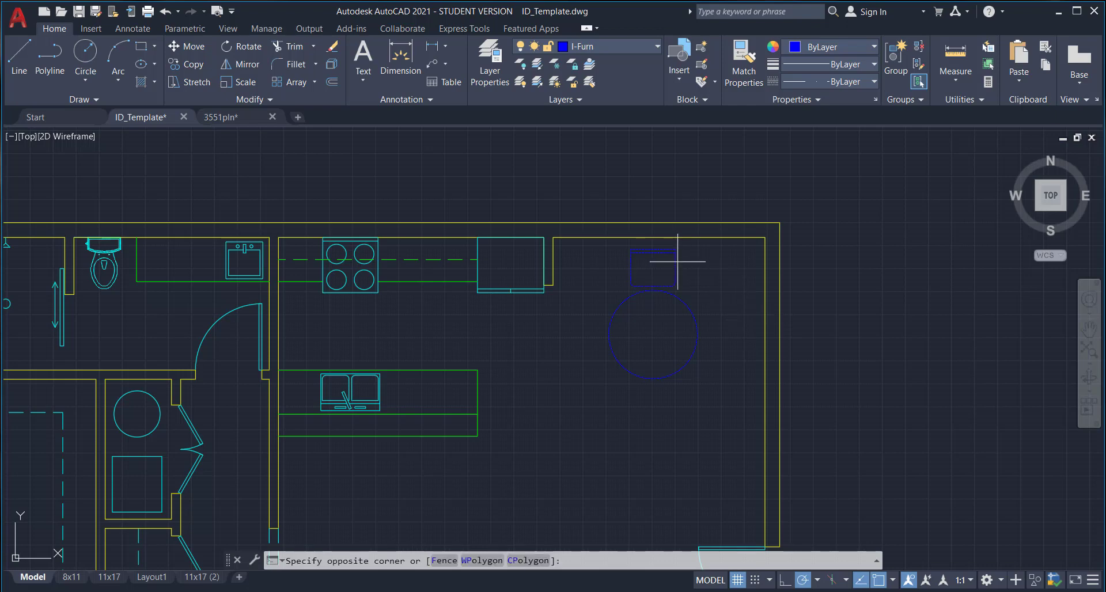
left_click(671, 256)
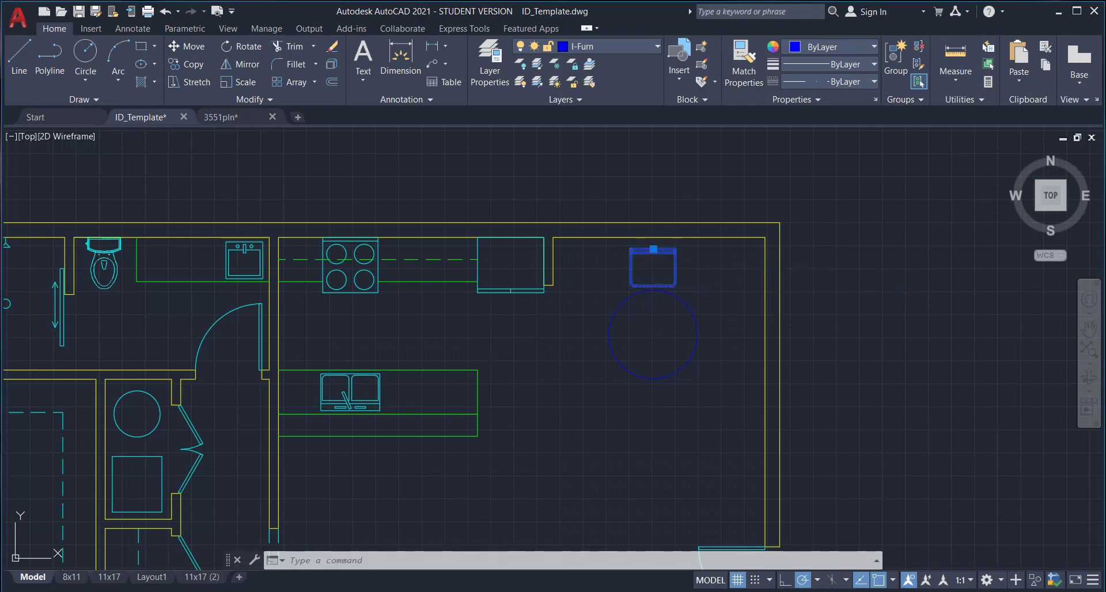
left_click(314, 82)
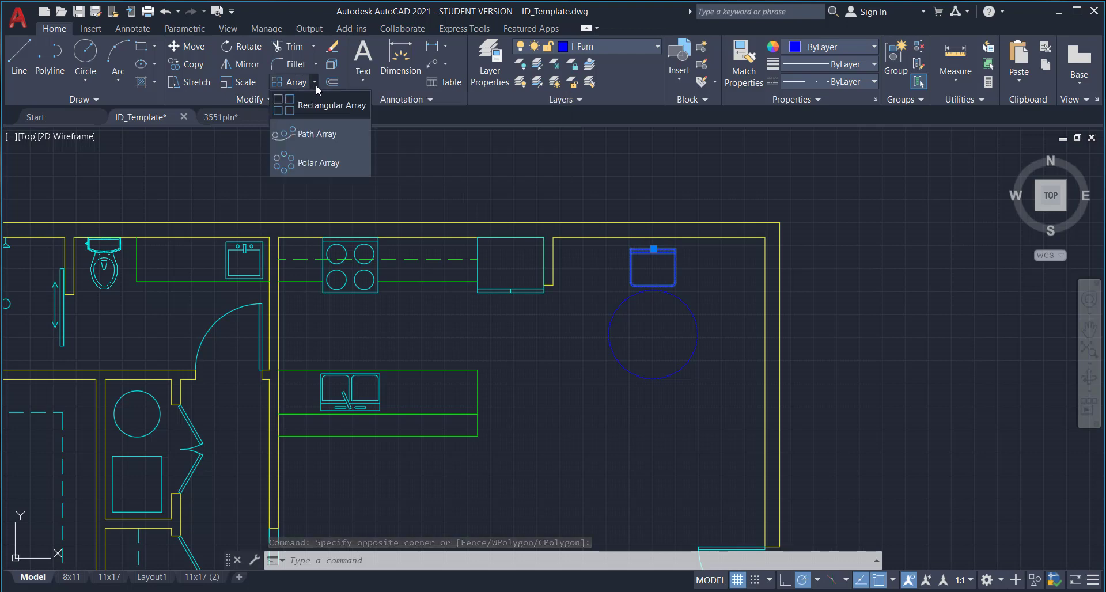
left_click(316, 164)
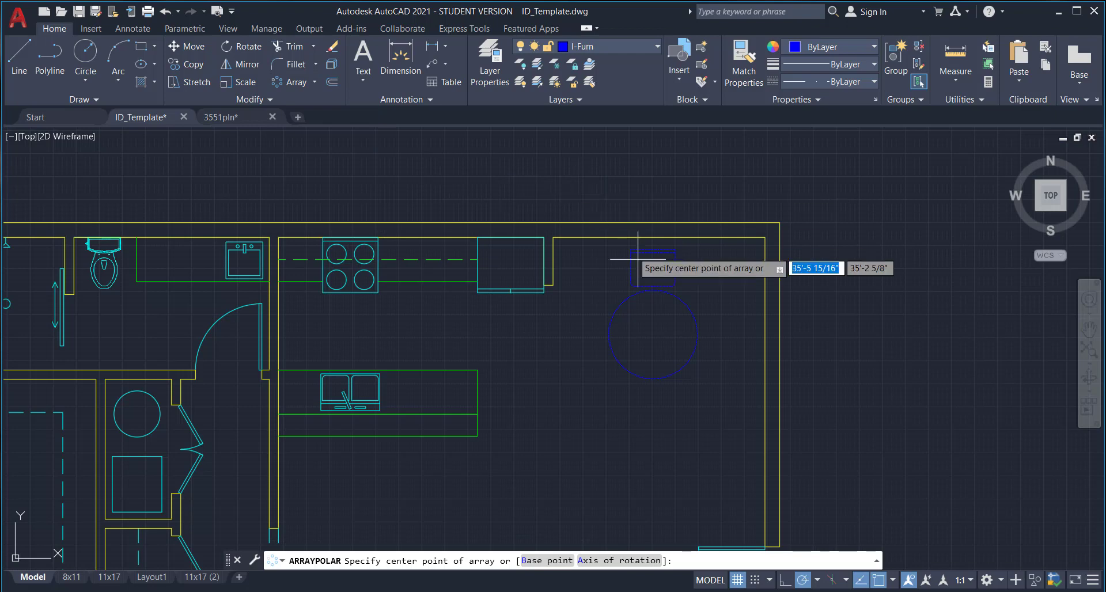
left_click(653, 334)
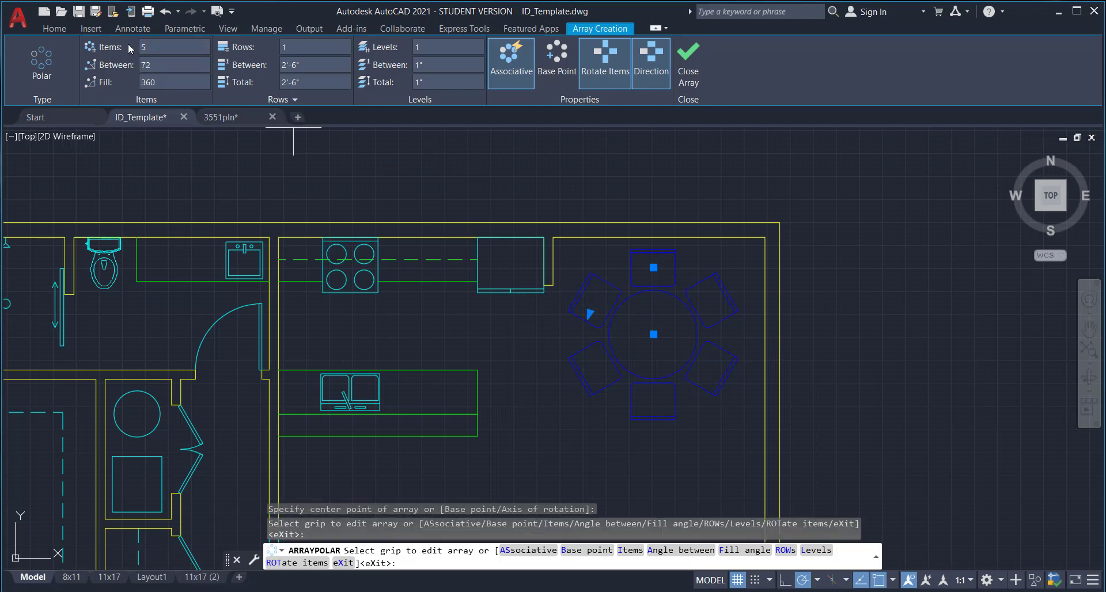
left_click(697, 50)
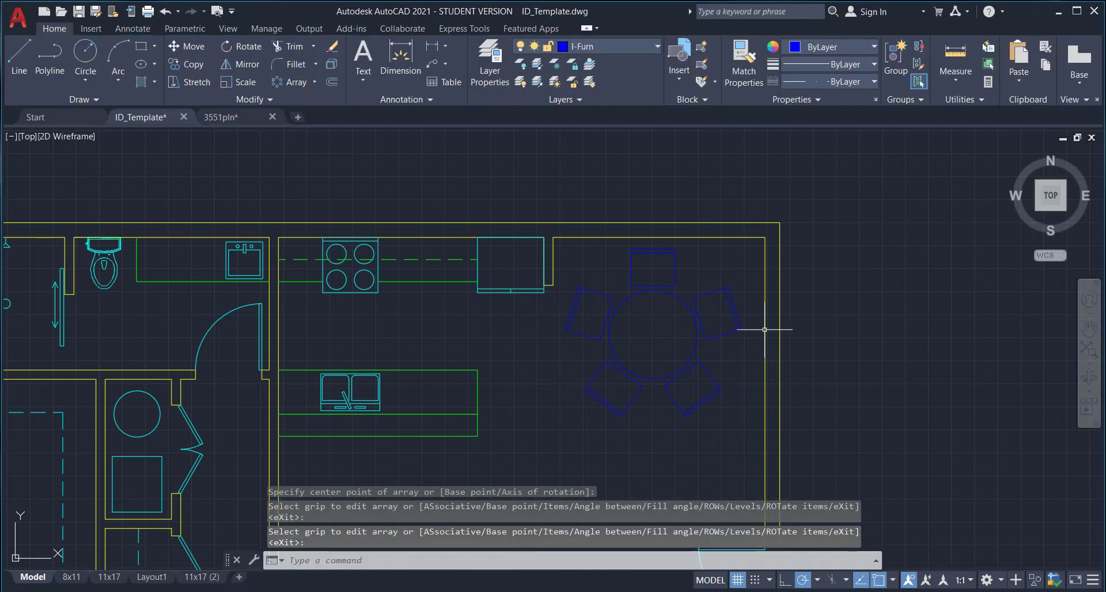
middle_click_drag(789, 384, 771, 295)
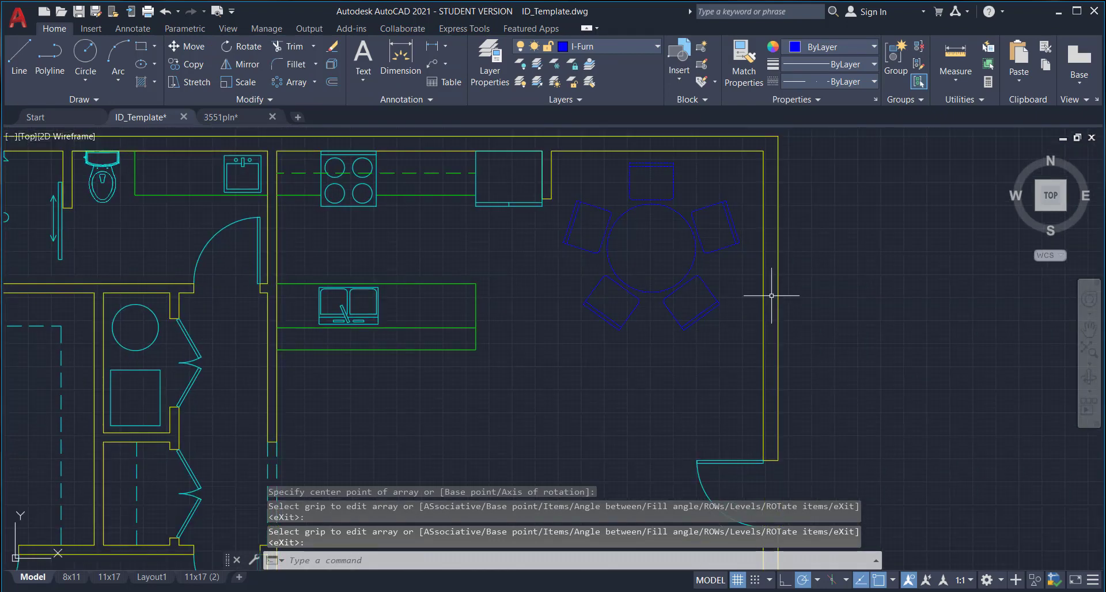
left_click(696, 317)
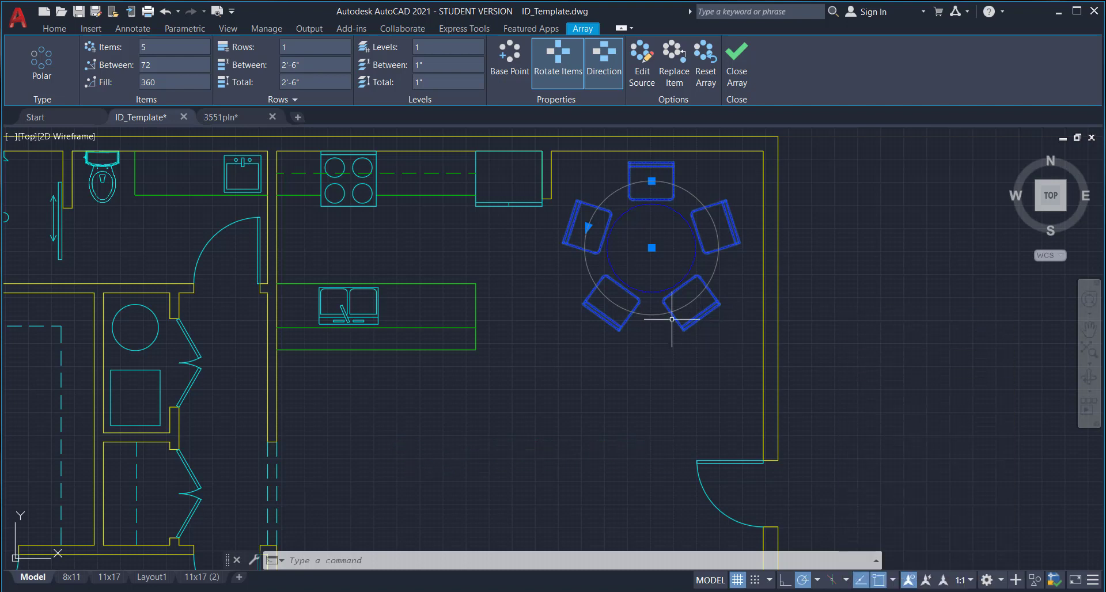
key("Escape")
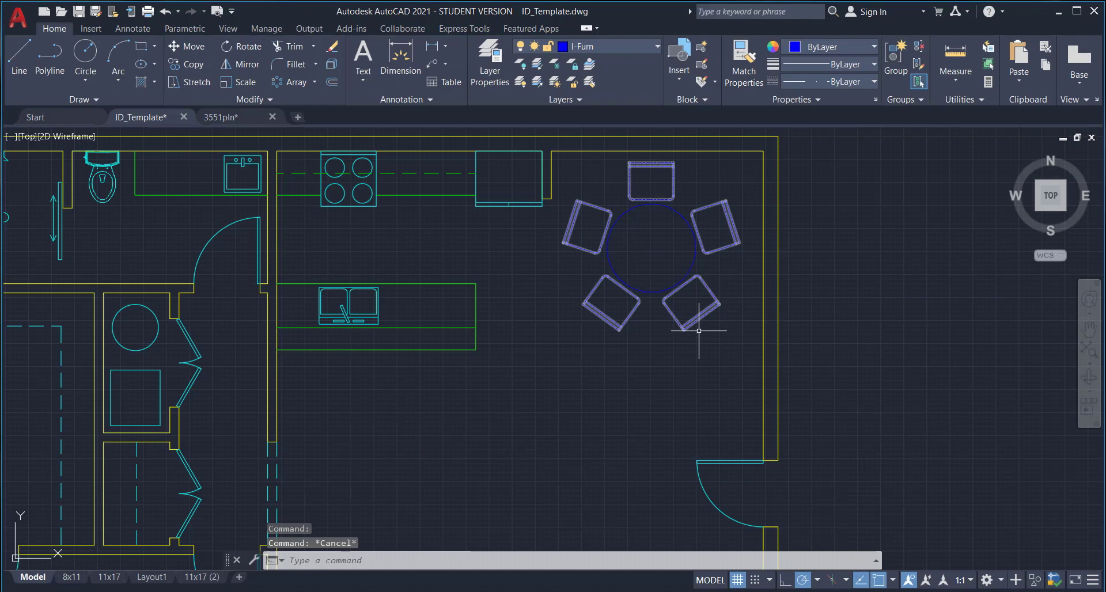
Move the table and its arrayed chairs together a short distance down and slightly left, away from the upper wall
left_click(733, 359)
left_click(600, 184)
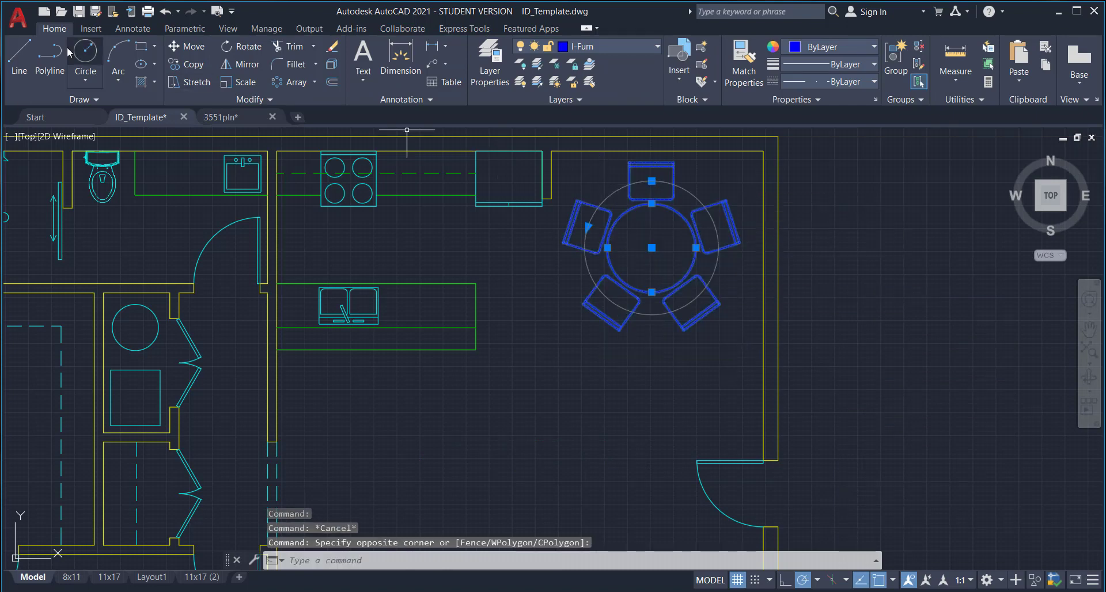
left_click(186, 46)
left_click(655, 245)
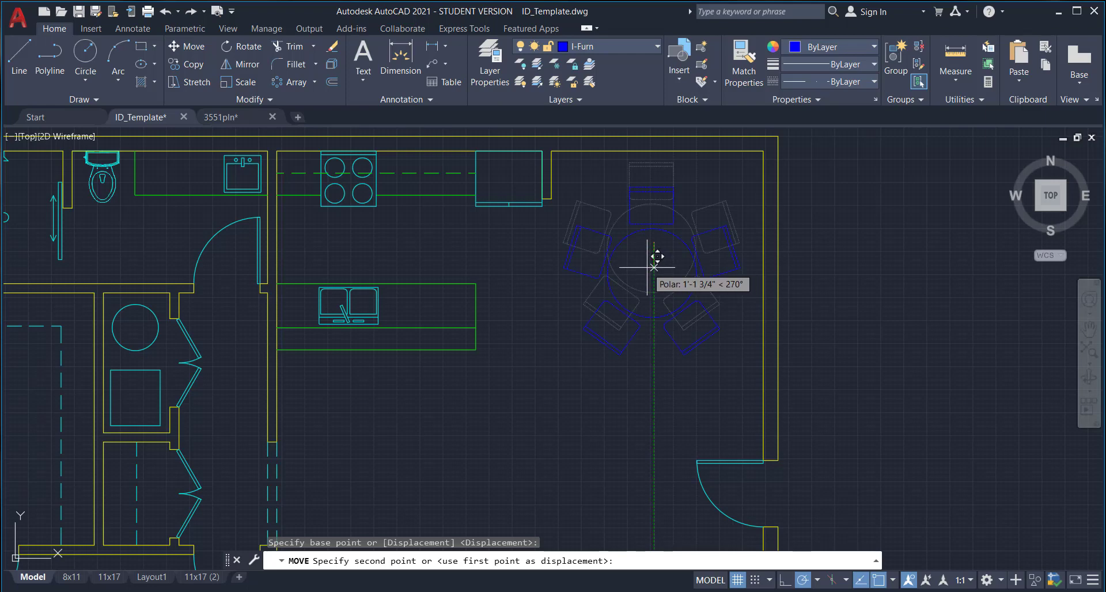
left_click(644, 269)
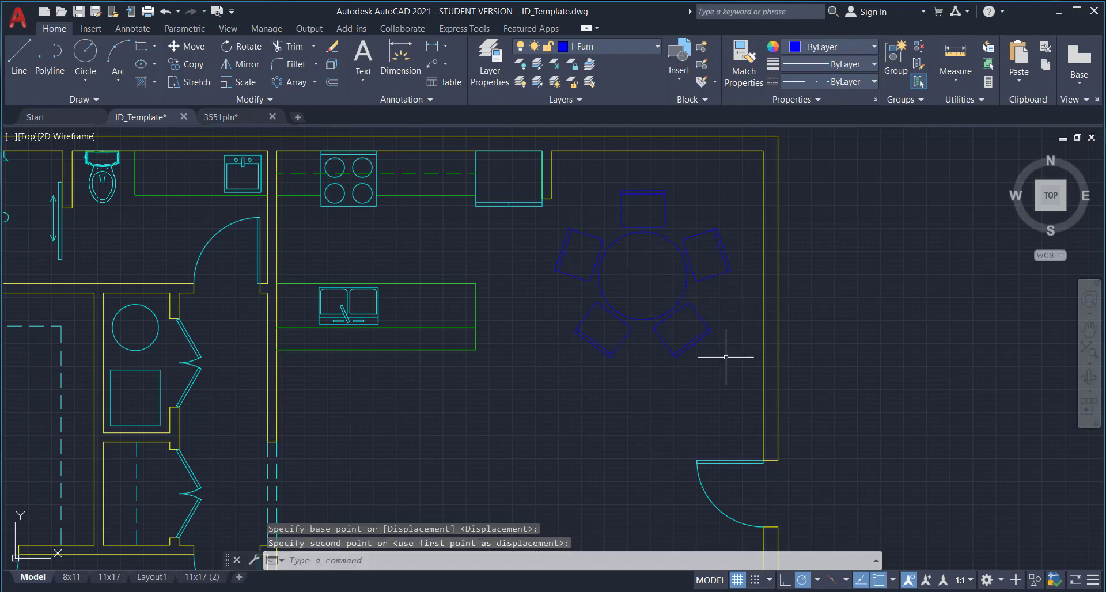
Set the linetype scale of the circular dining table to 8
scroll(711, 370, "down", 2)
middle_click_drag(678, 401, 666, 329)
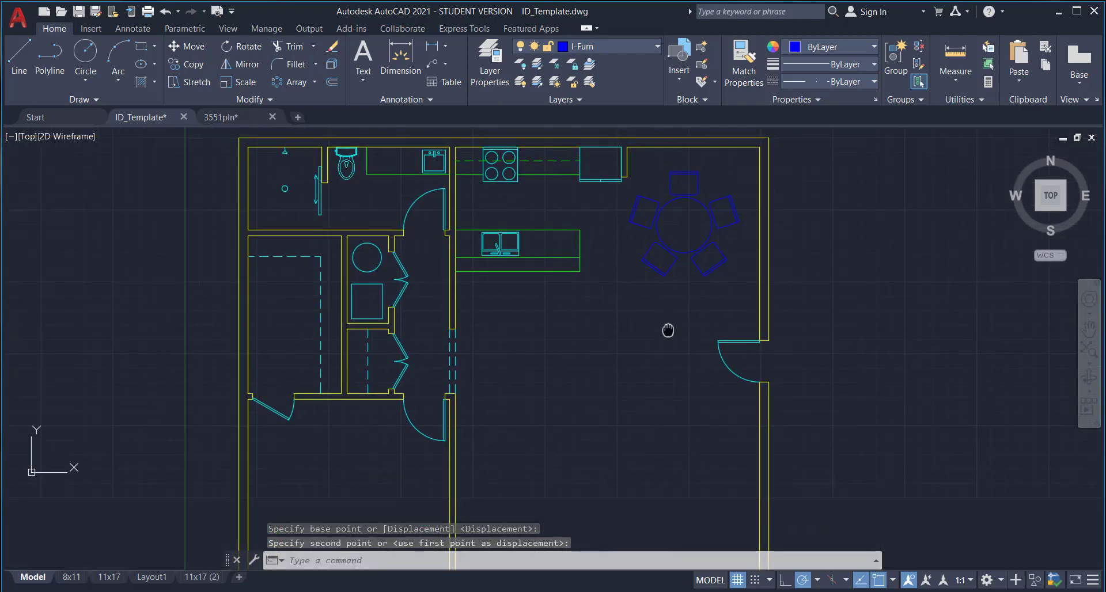
scroll(698, 192, "up", 2)
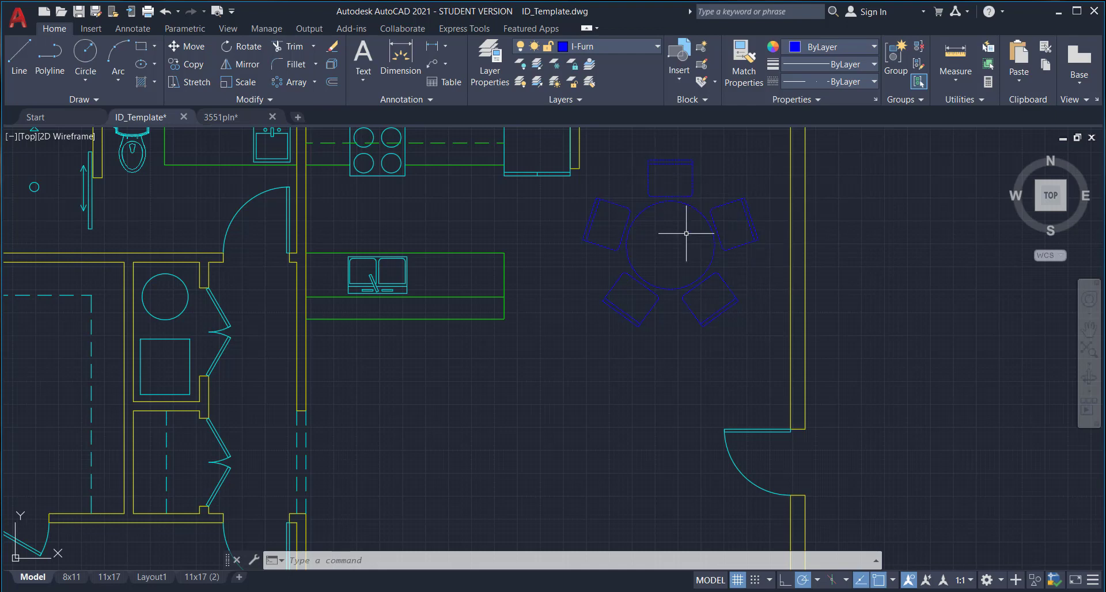
left_click(692, 206)
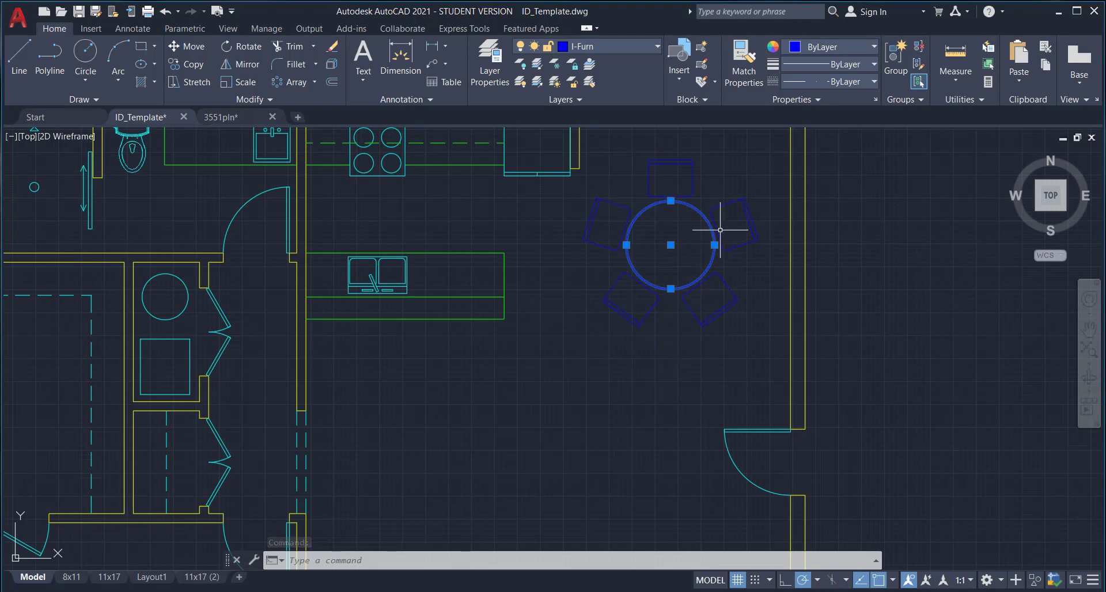
right_click(698, 206)
left_click(738, 504)
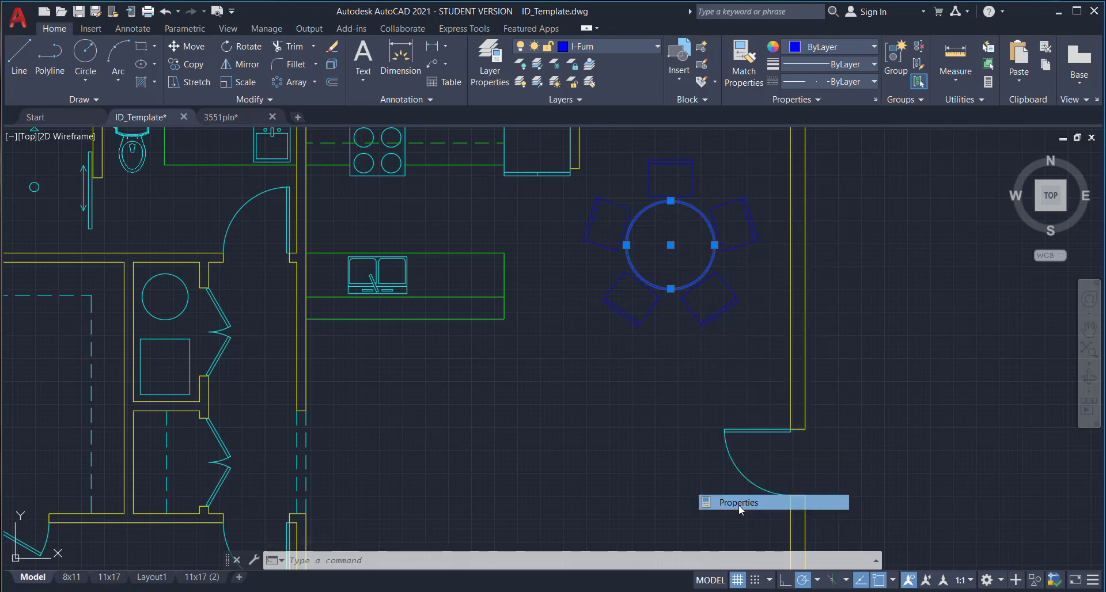
left_click(155, 137)
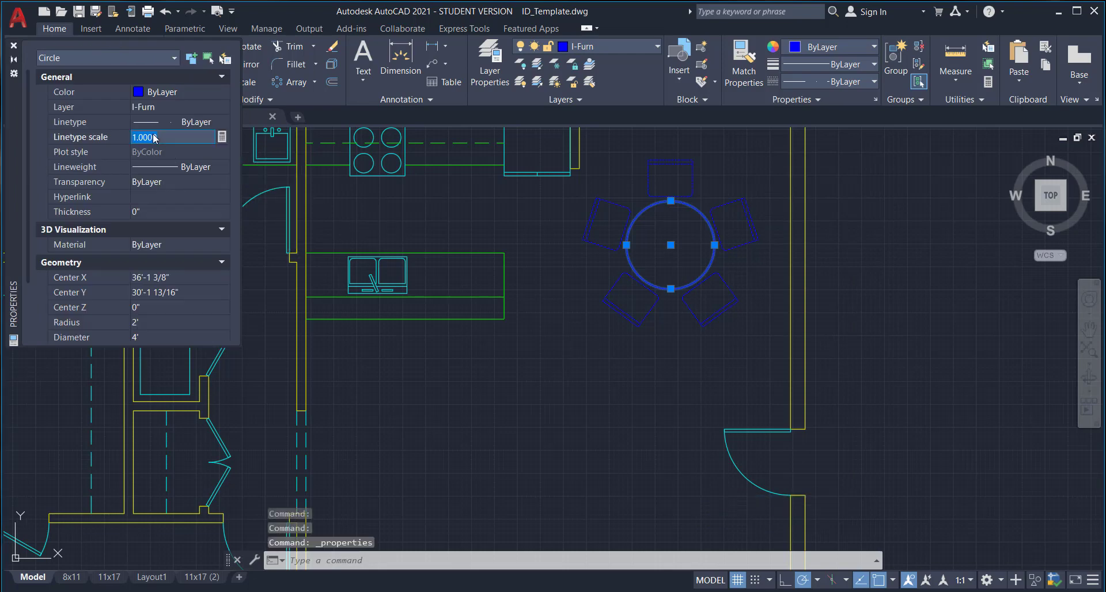
left_click(155, 137)
type("8")
key("Return")
left_click(681, 258)
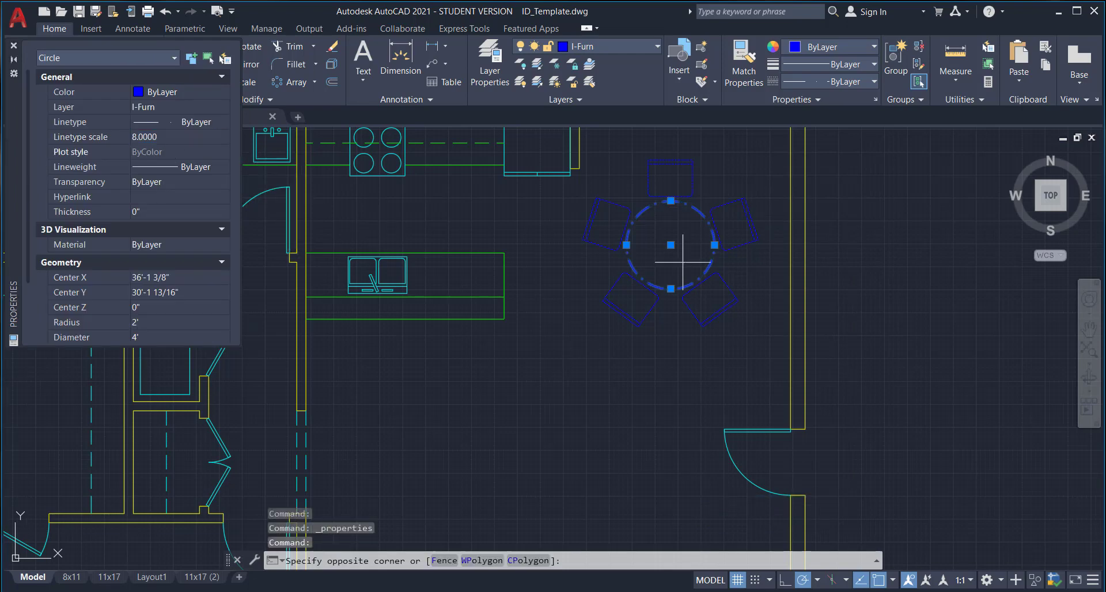
left_click(701, 249)
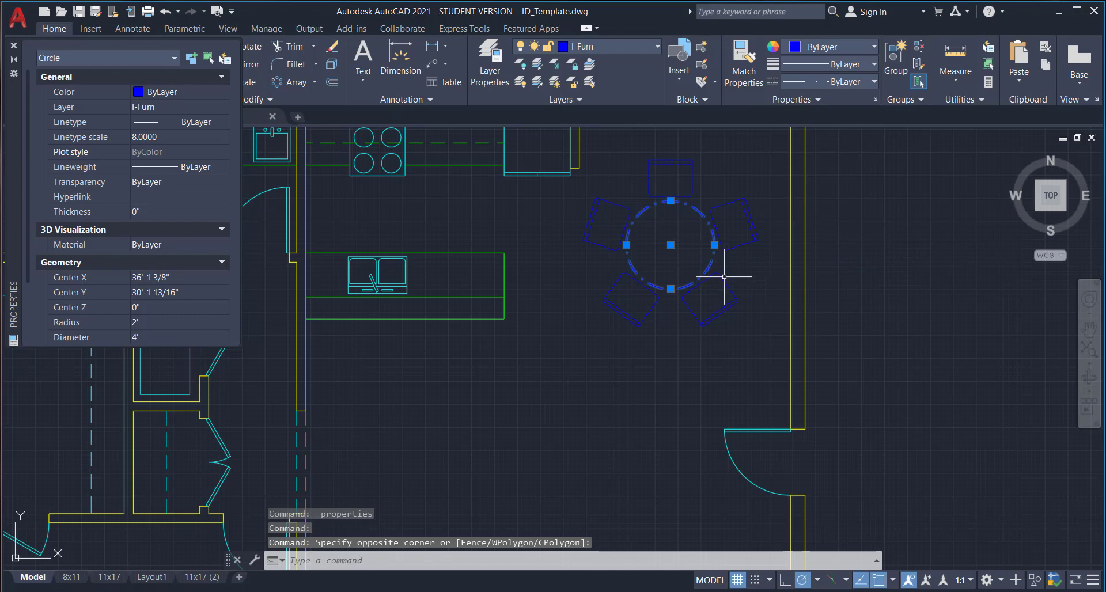
key("Escape")
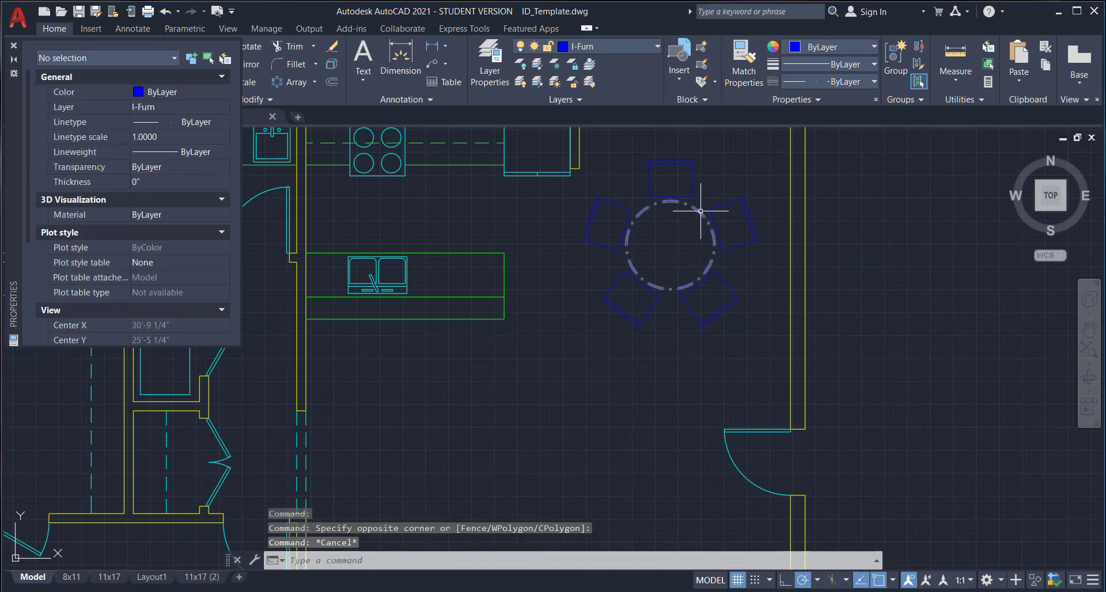
Explode the polar chair array around the table into separate chair blocks
left_click(697, 220)
scroll(699, 213, "up", 4)
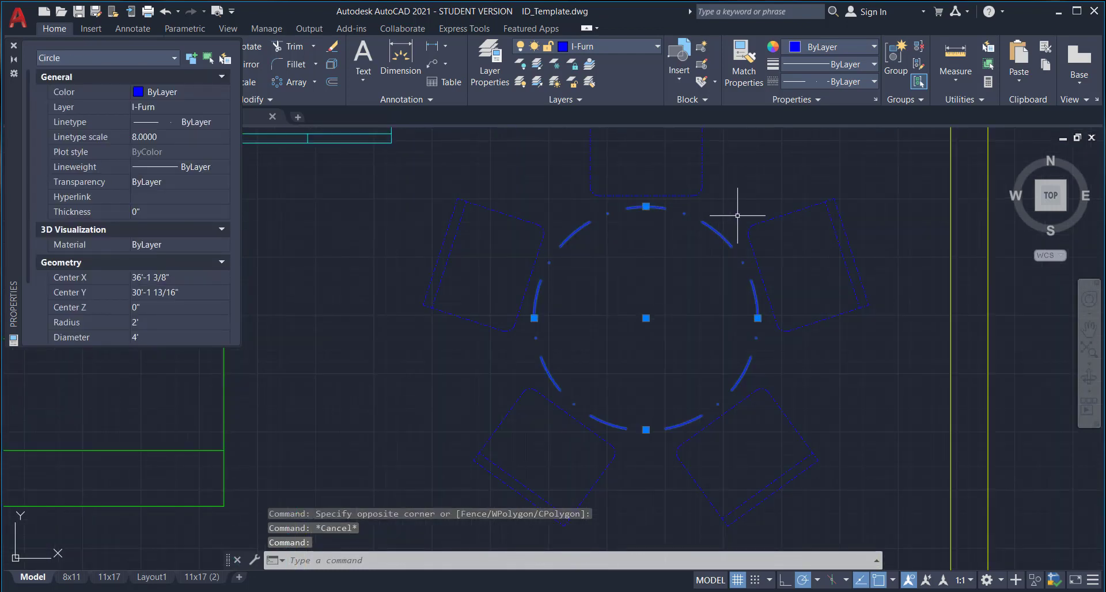
key("Escape")
middle_click_drag(713, 215, 703, 242)
middle_click_drag(703, 242, 688, 302)
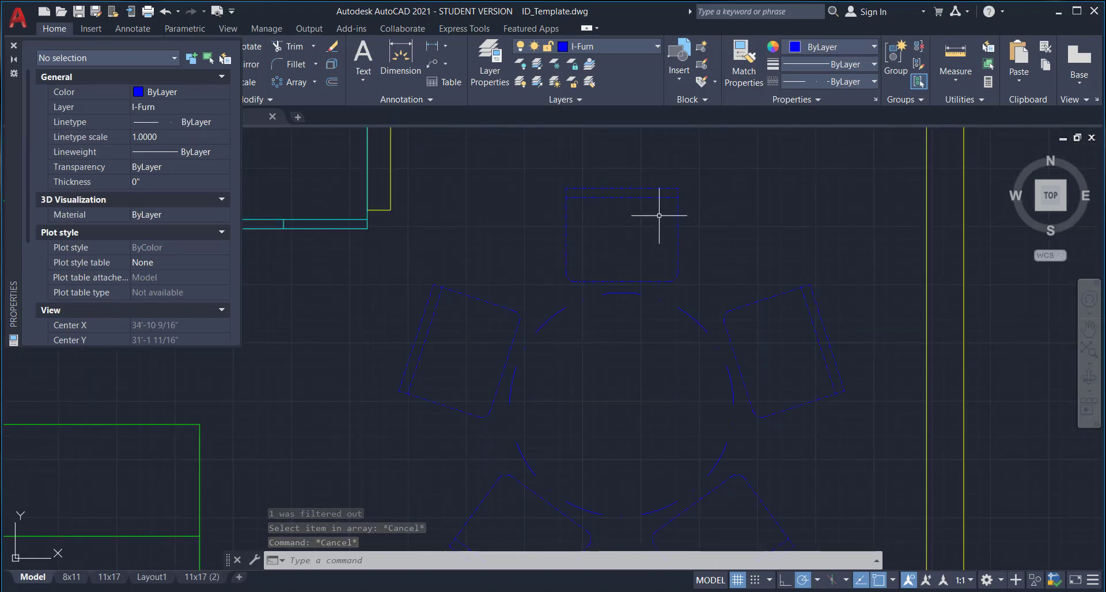
left_click(642, 194)
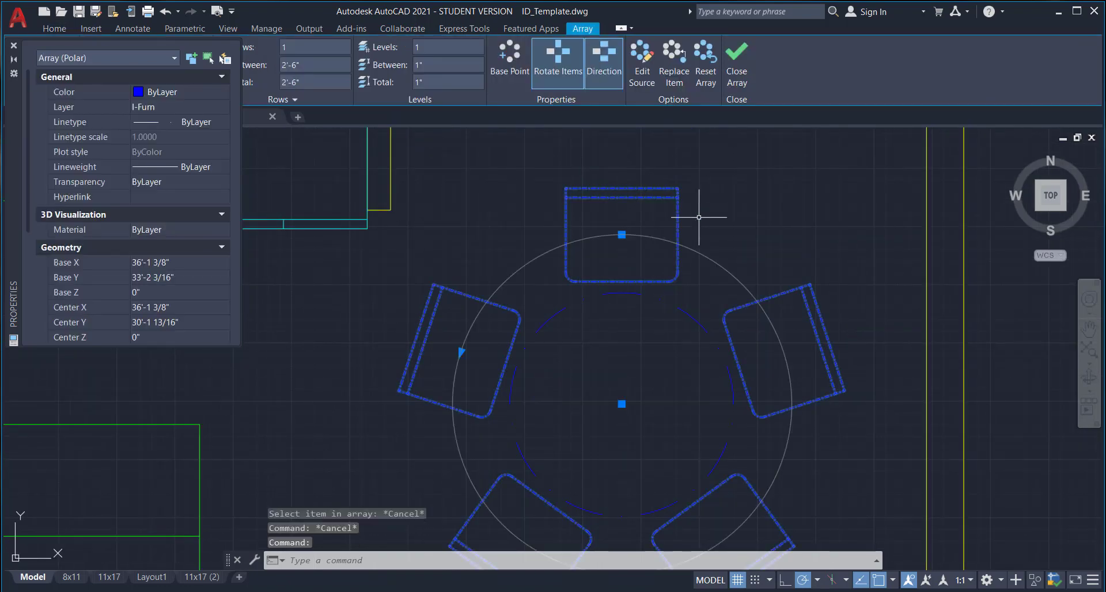
type("EXPlo")
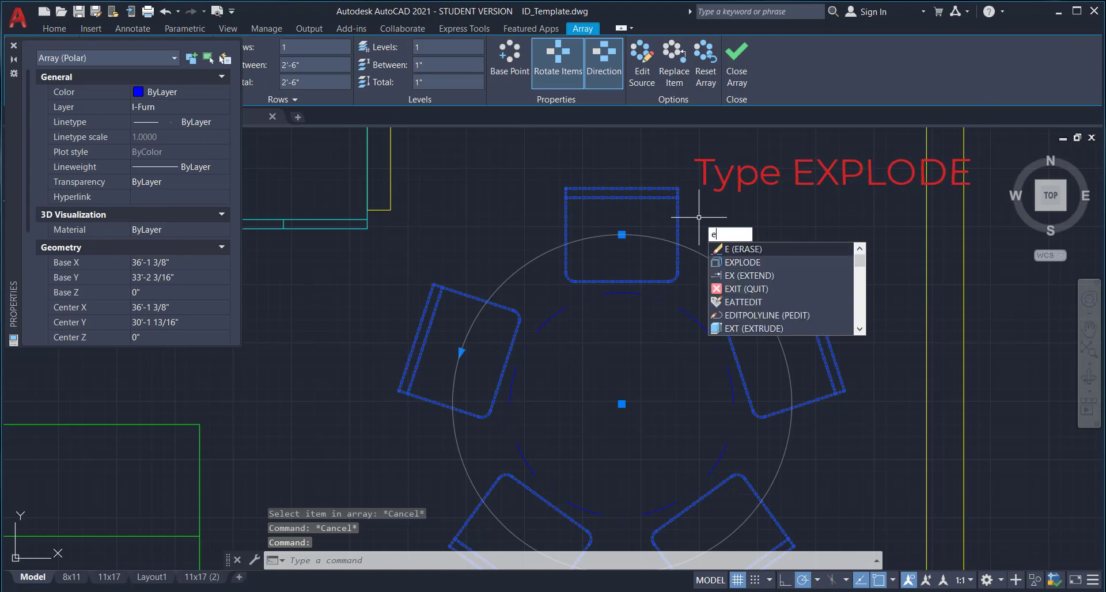
type("de")
key("Return")
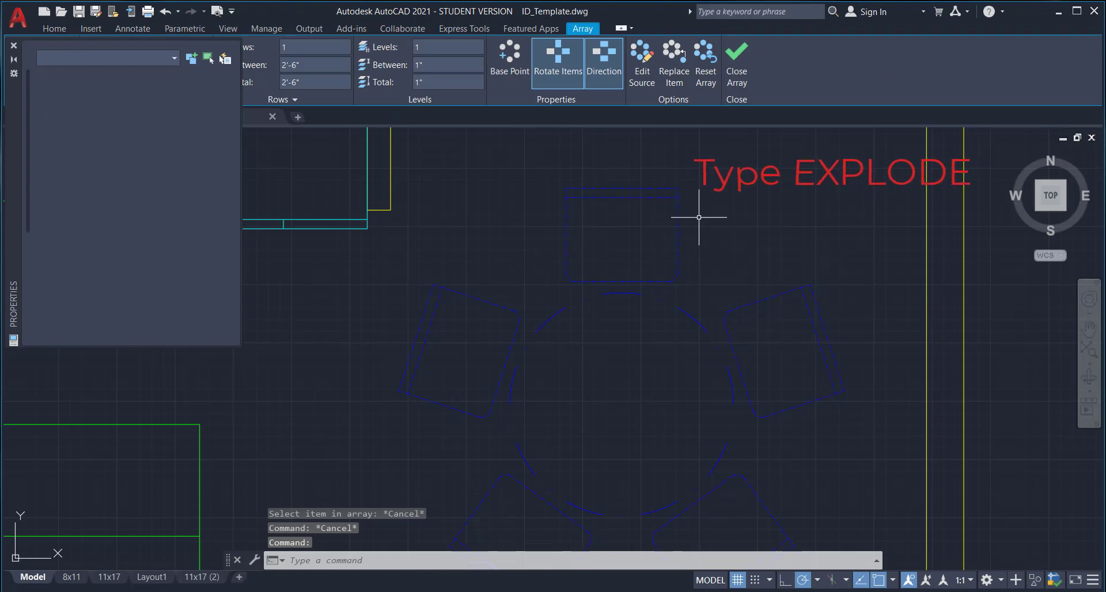
Check whether the chairs around the table can each be selected individually
left_click(696, 217)
left_click(667, 199)
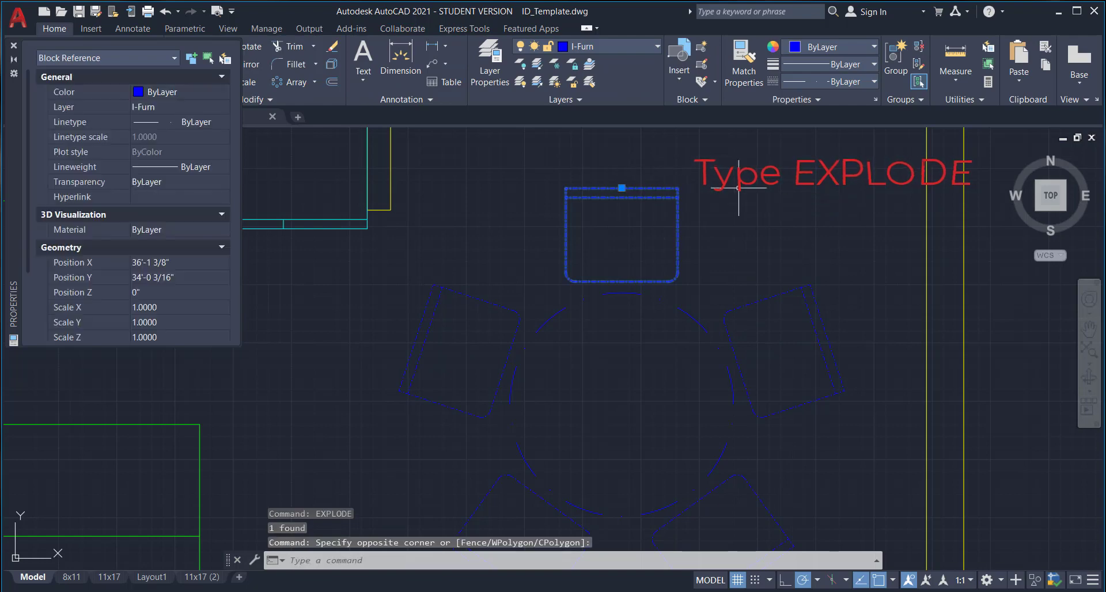
key("Escape")
left_click(784, 314)
left_click(761, 263)
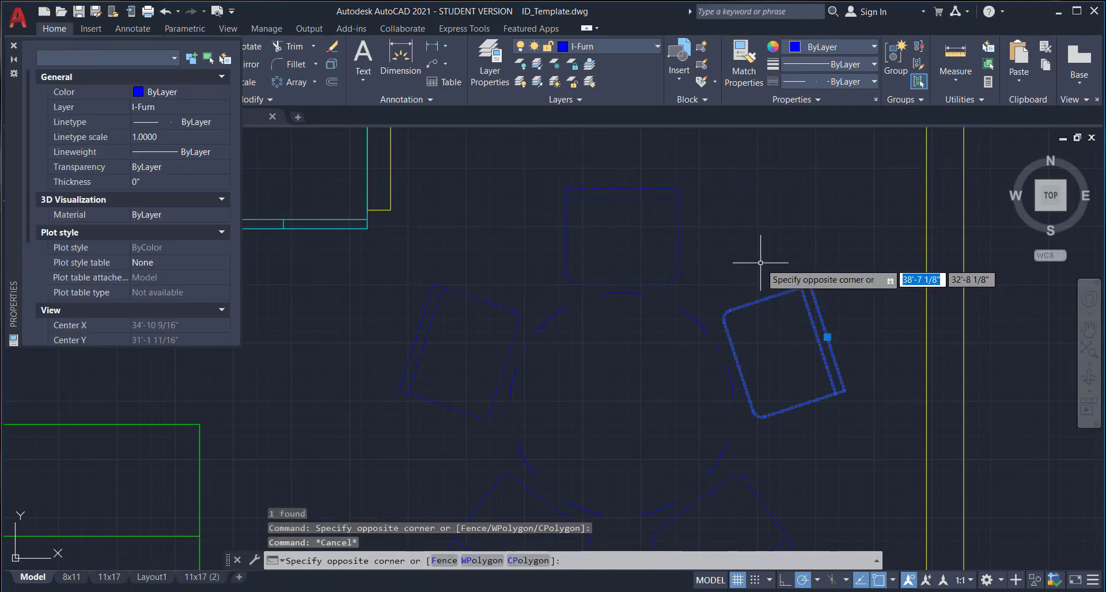
key("Escape")
left_click(504, 298)
left_click(493, 311)
key("Escape")
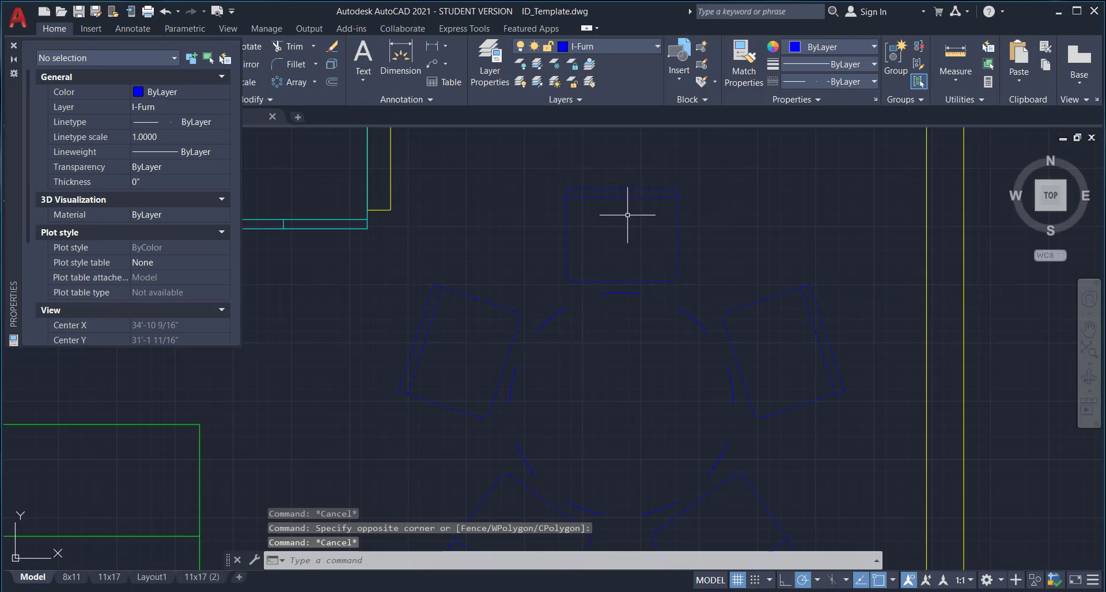
Open the upper chair's block in the Block Editor, select all its geometry and close the block authoring palettes
left_click(625, 197)
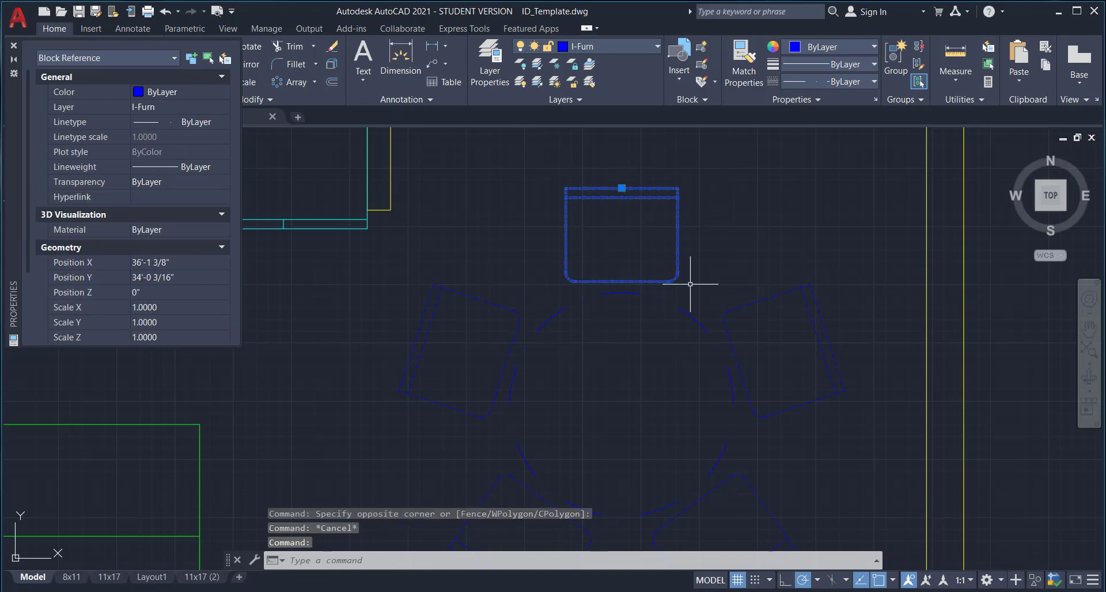
right_click(622, 166)
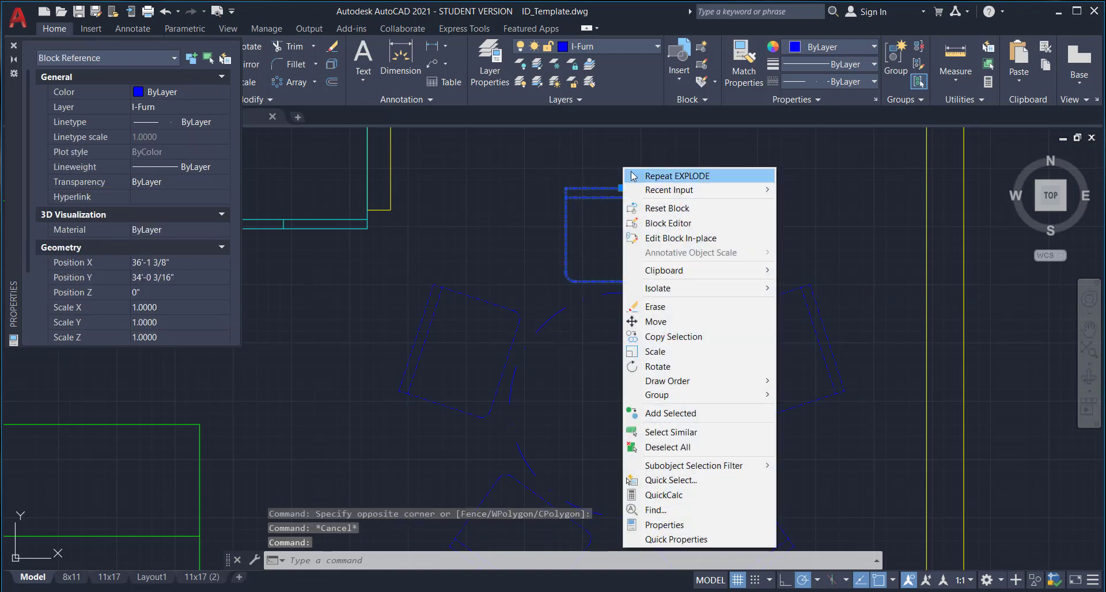
left_click(682, 225)
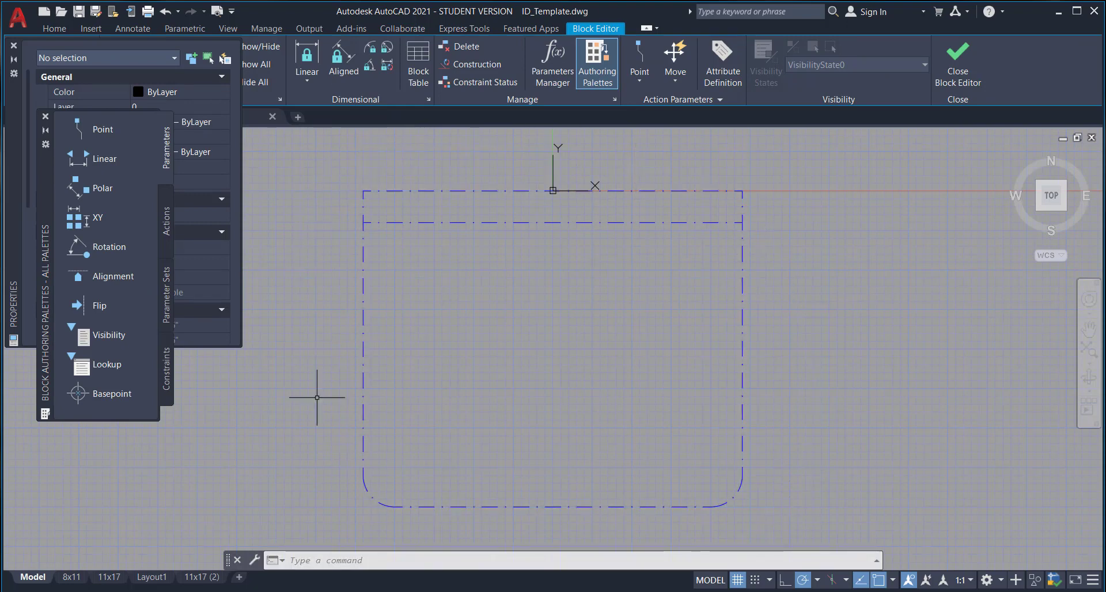
left_click(807, 514)
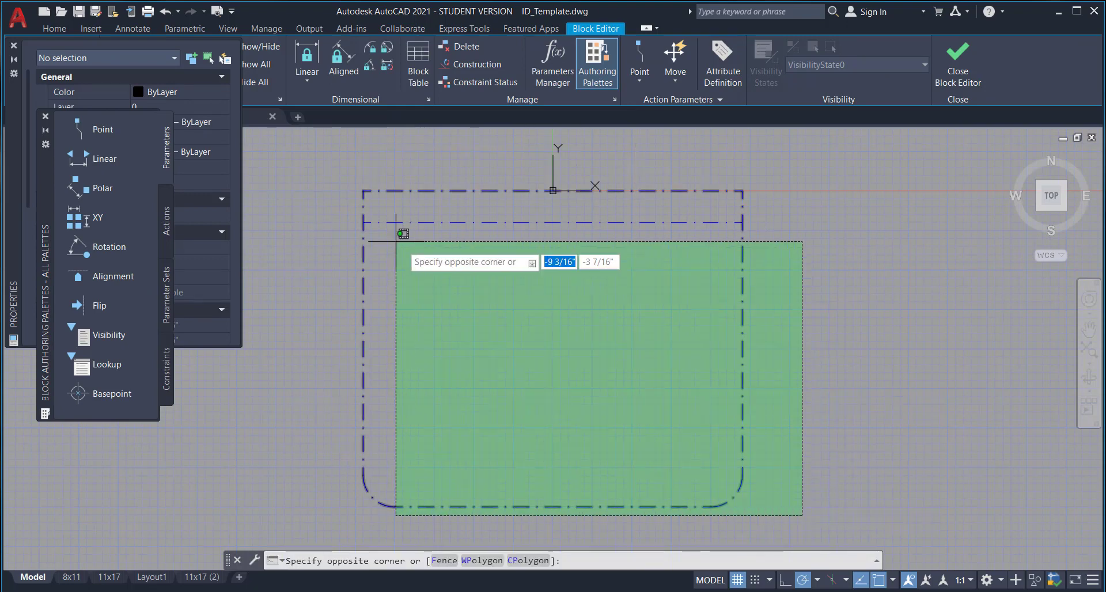
left_click(337, 182)
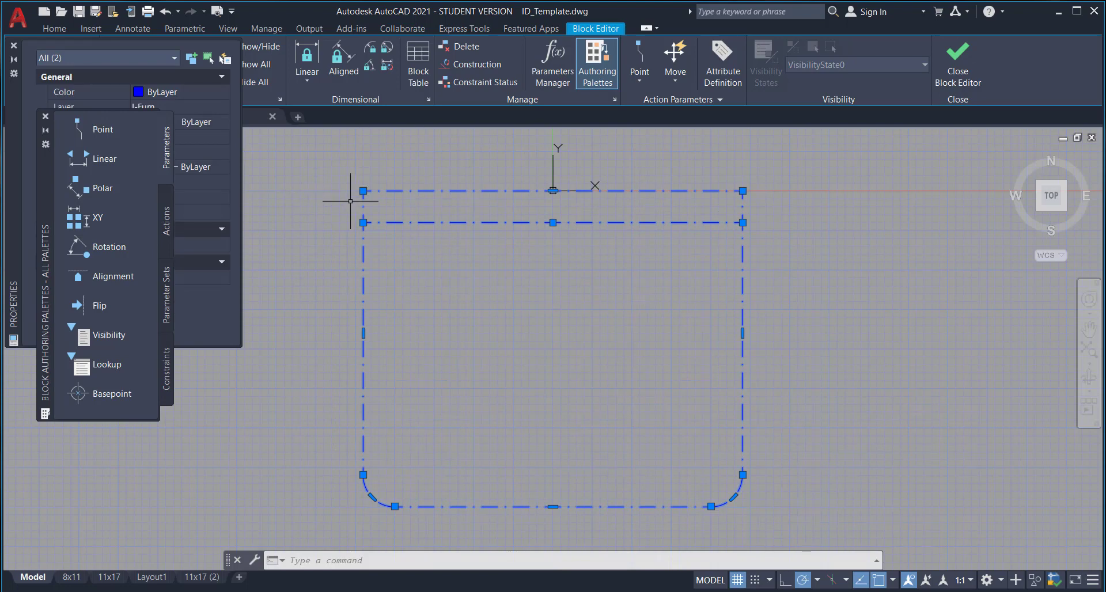
right_click(349, 201)
left_click(420, 496)
left_click(46, 117)
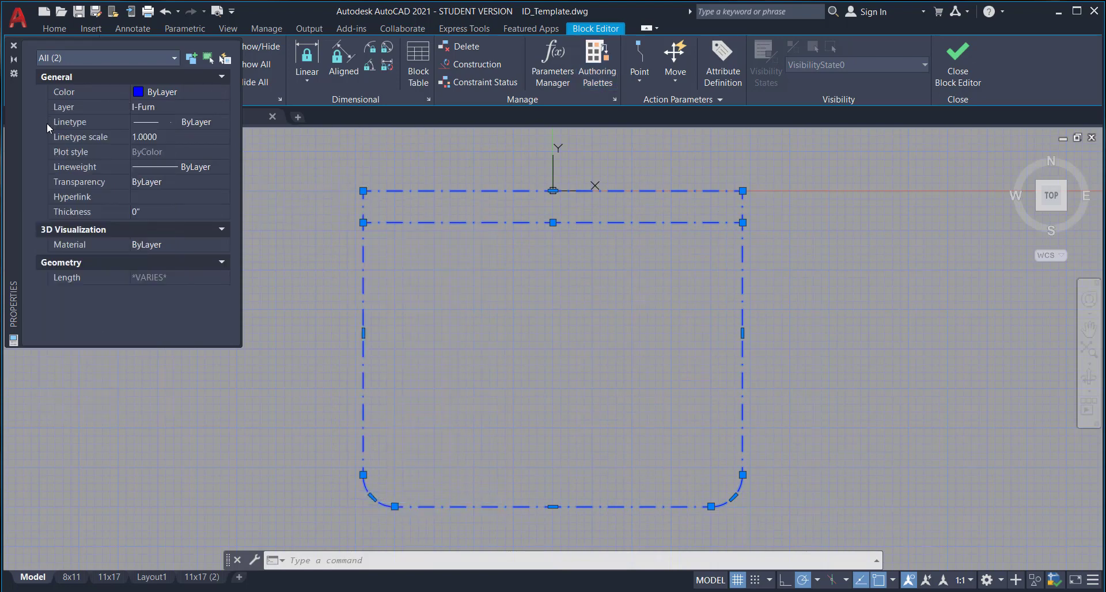
Try linetype scales of 8 and 4 on the chair block's geometry
left_click(156, 137)
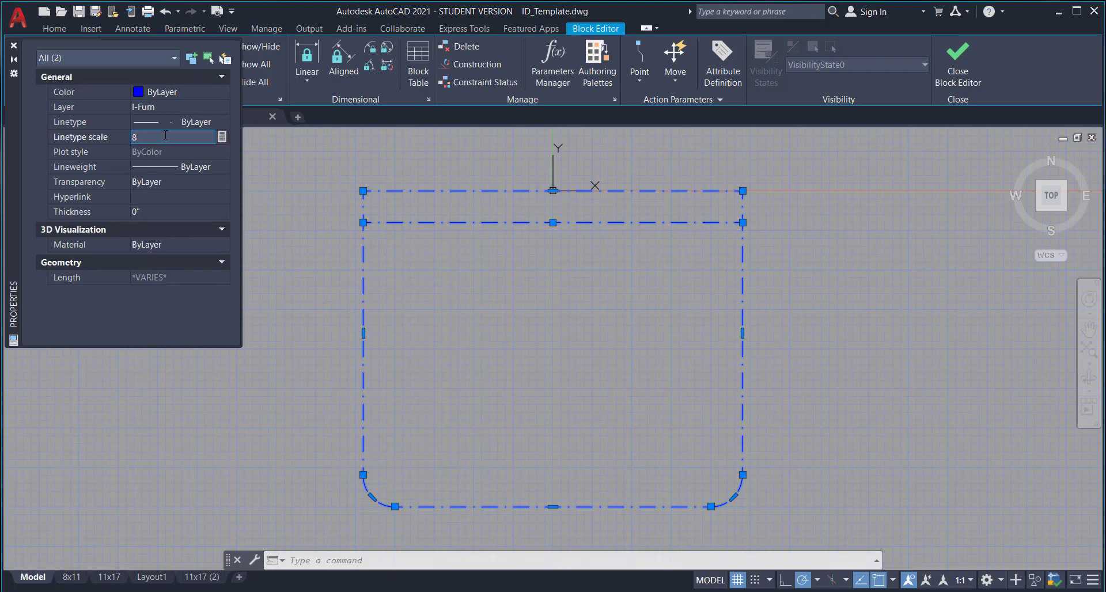
type("8")
key("Return")
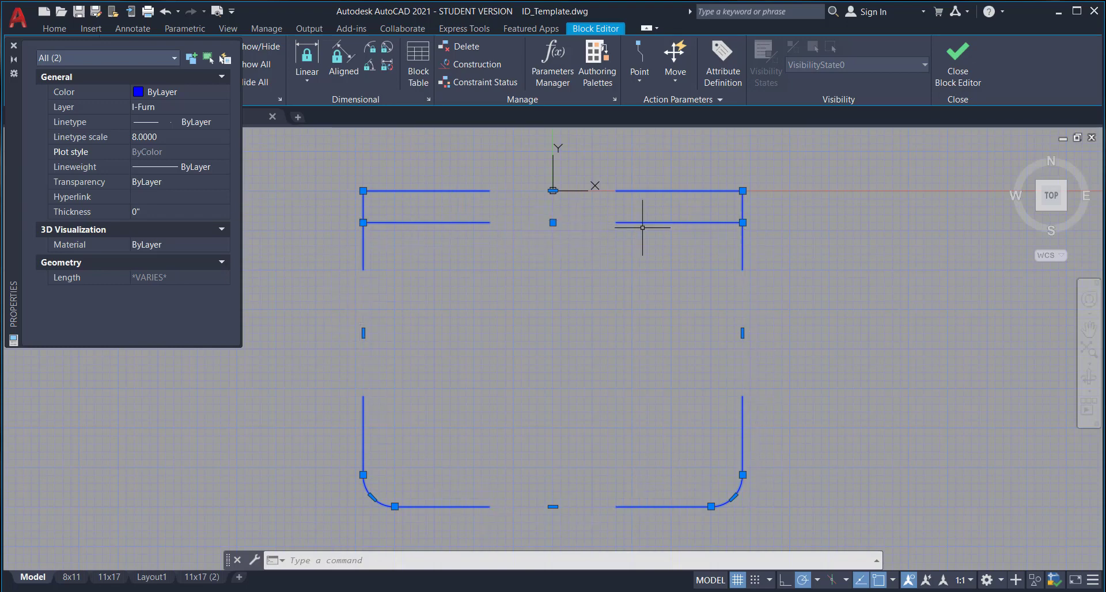
left_click(160, 138)
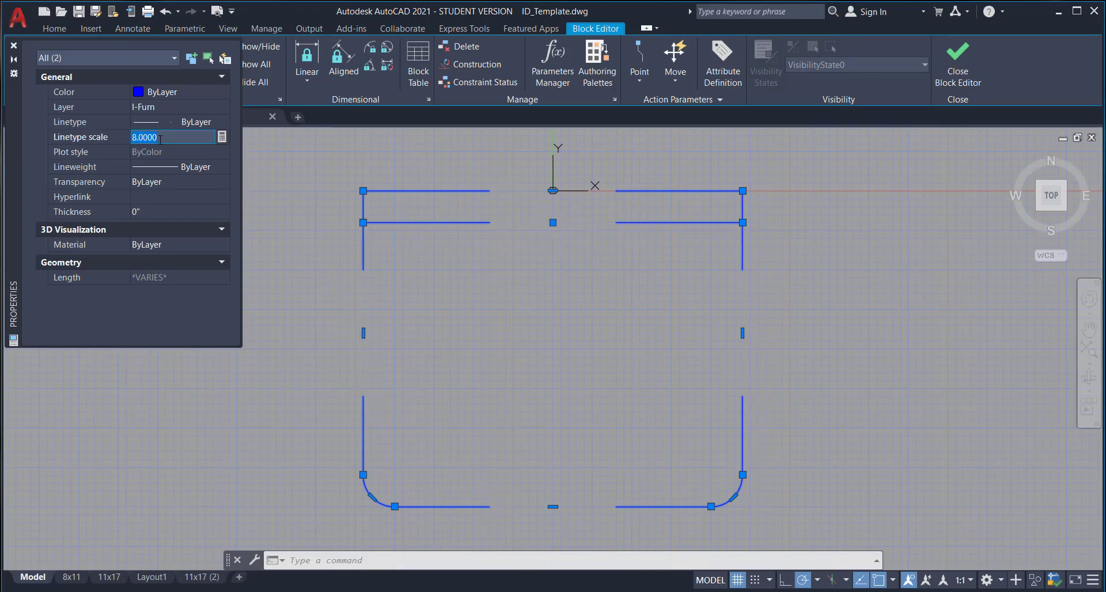
type("4")
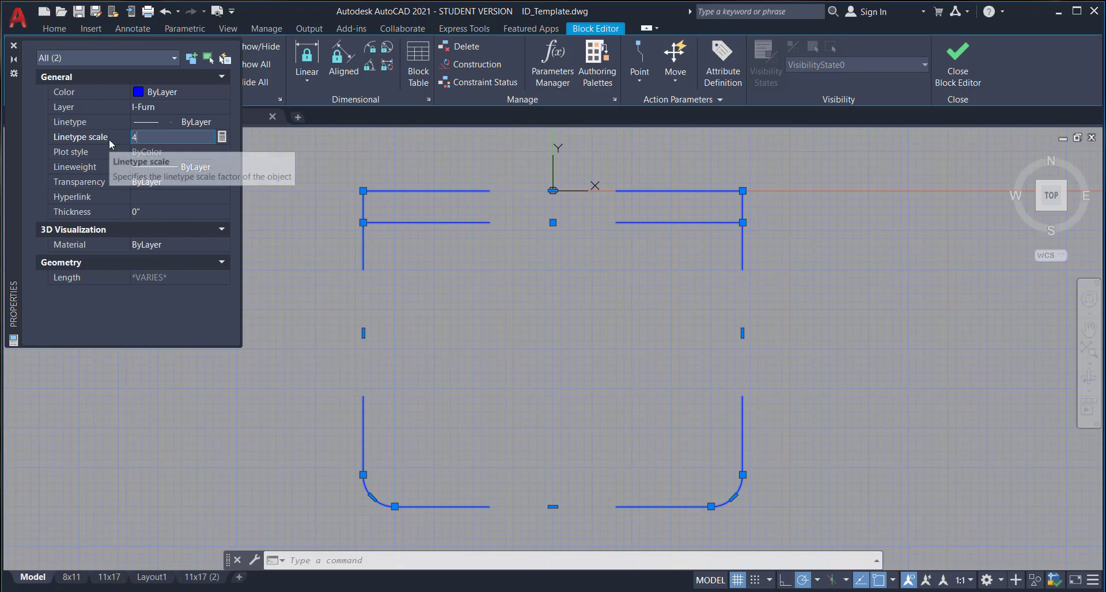
key("Return")
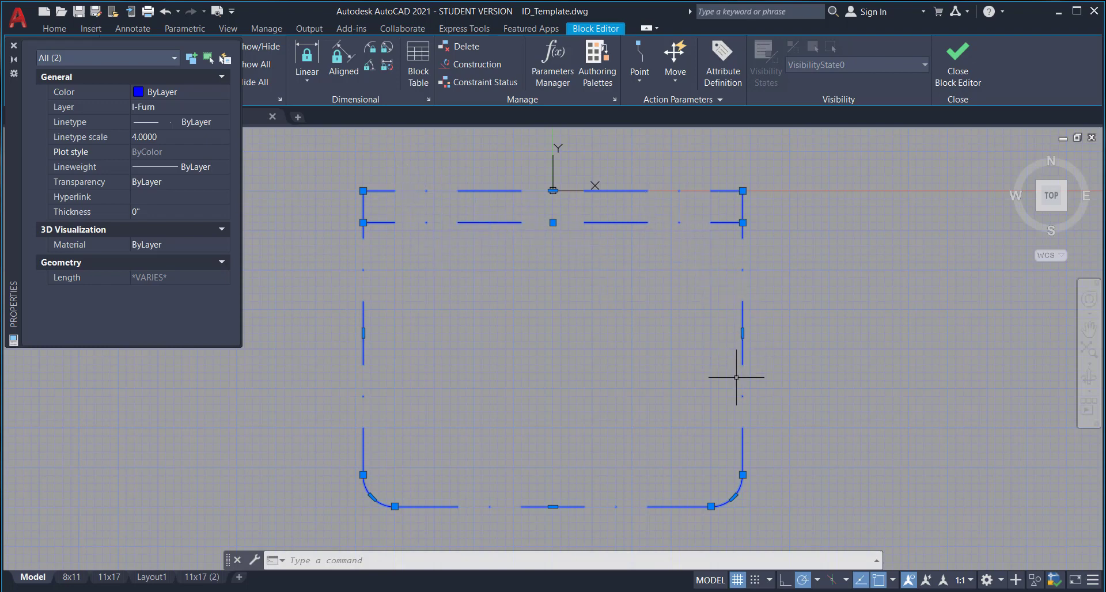
Set the linetype scale of the chair block's geometry to 3
left_click(164, 138)
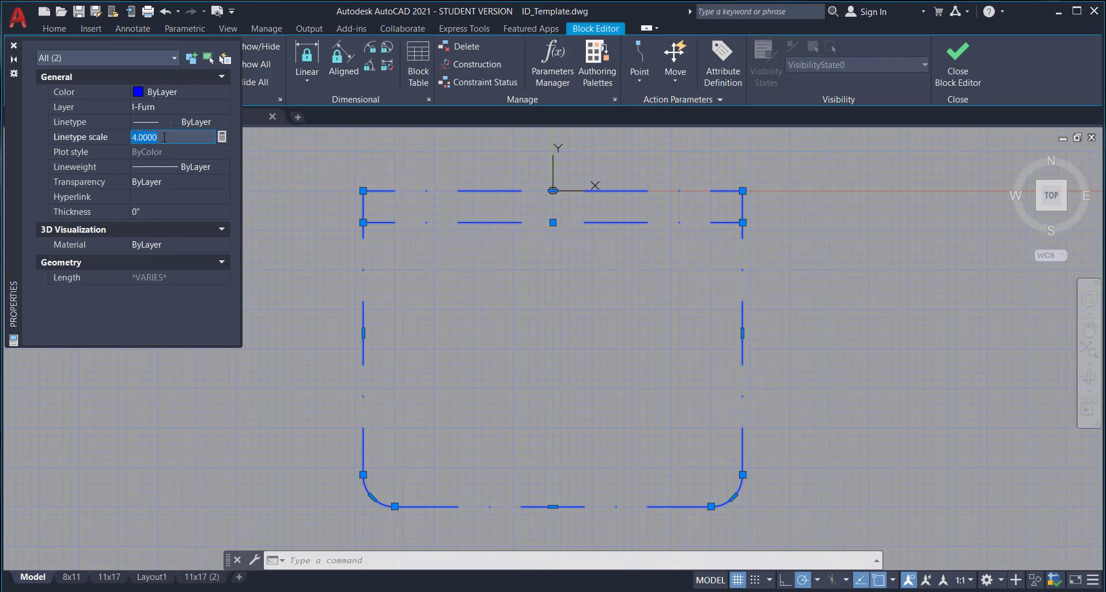
type("3")
key("Return")
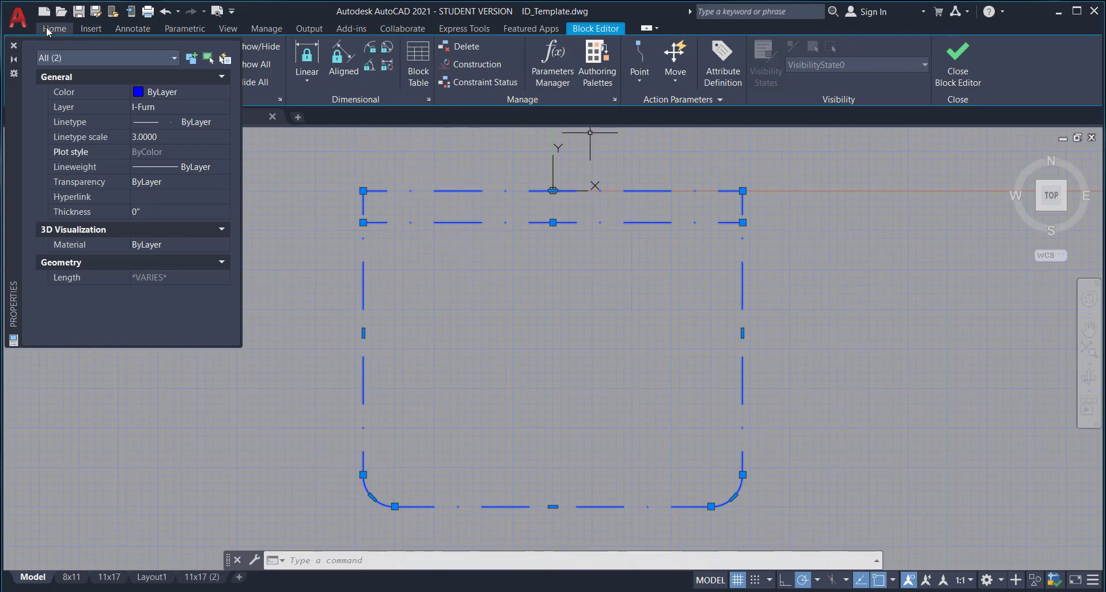
Close the Block Editor, saving the changes to Chair 1, and check the chairs in the floor plan
left_click(68, 30)
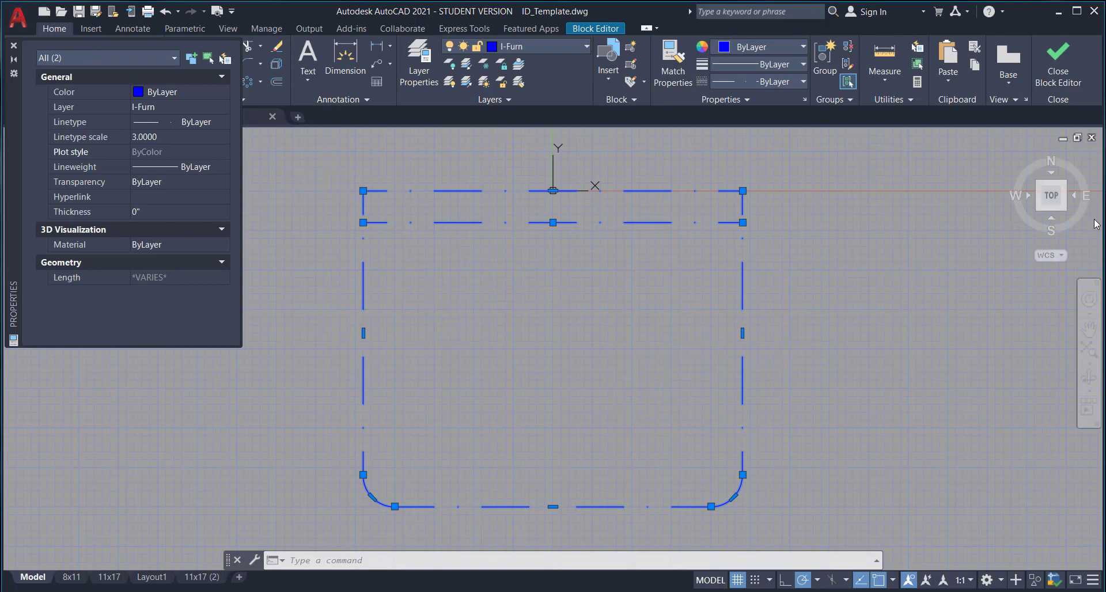
left_click(1059, 53)
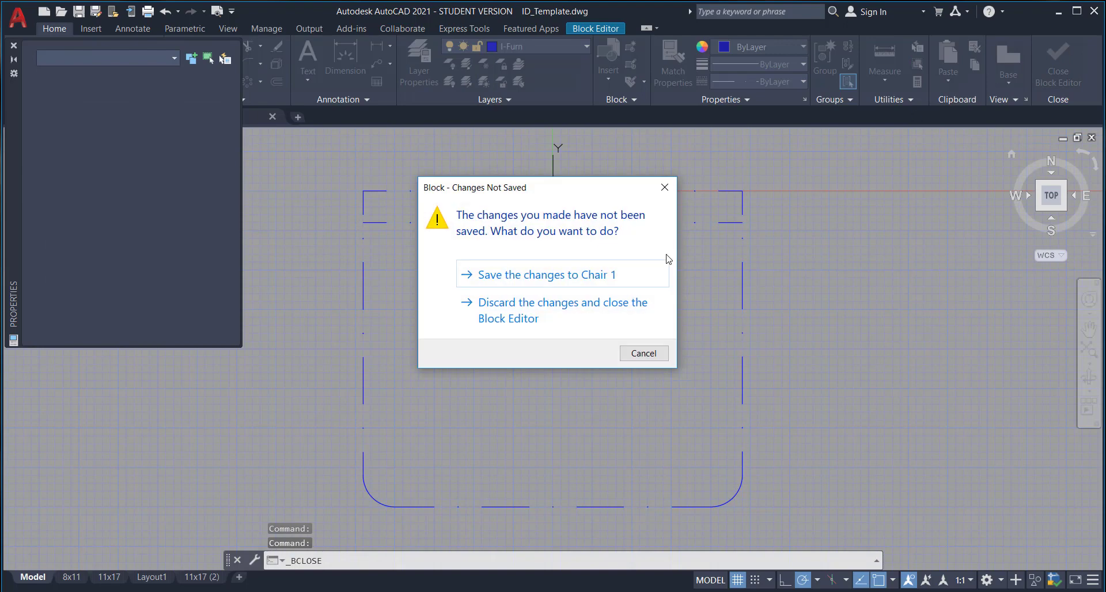
left_click(555, 280)
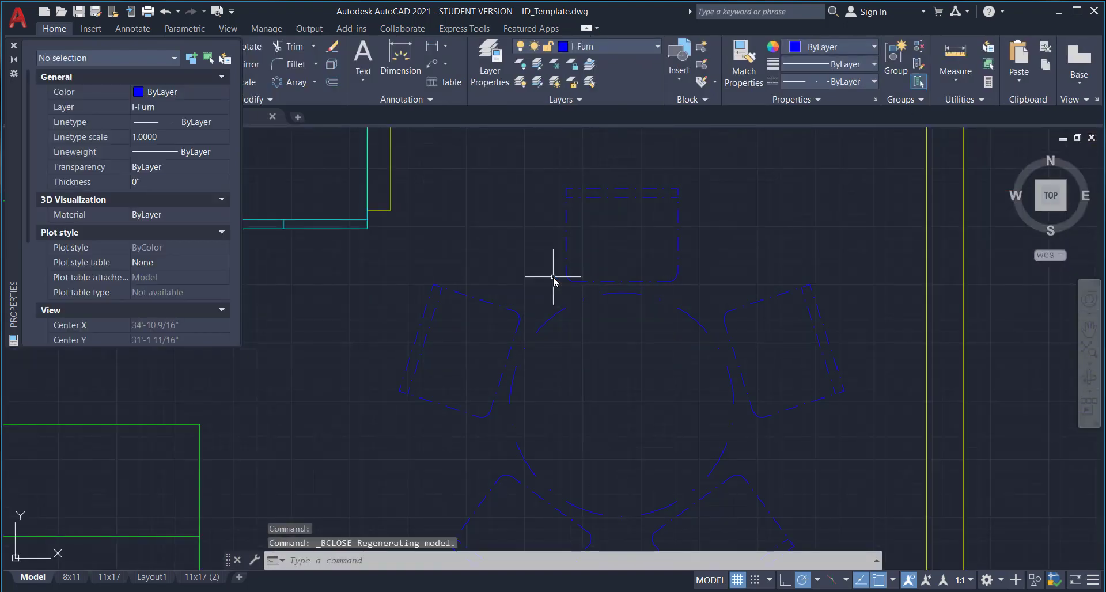
left_click(457, 290)
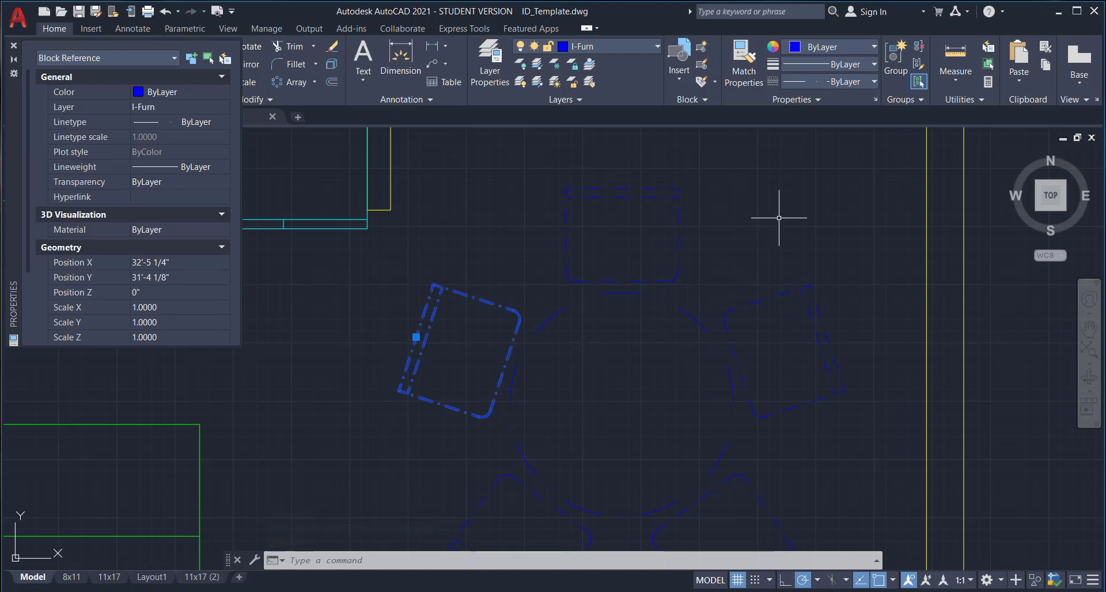
key("Escape")
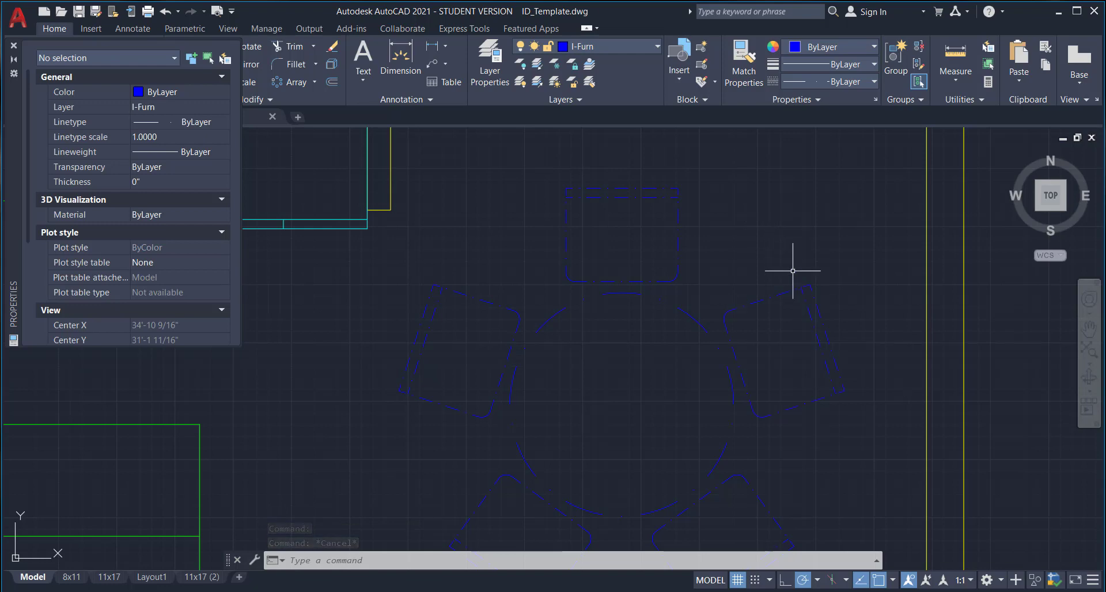
scroll(743, 398, "down", 8)
middle_click_drag(723, 345, 662, 259)
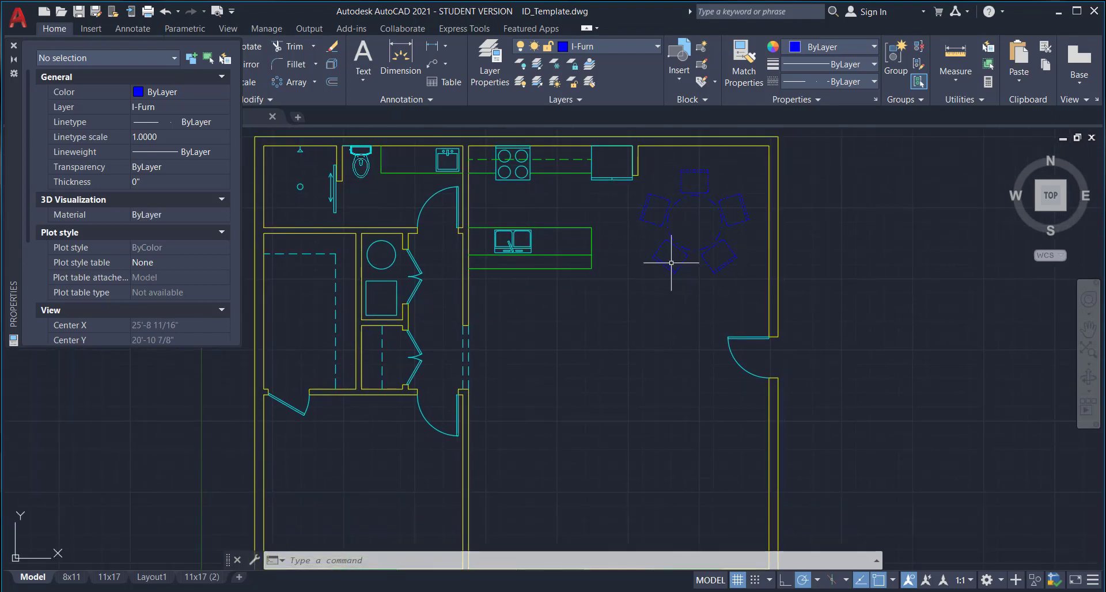
Examine the furniture linetypes in the living area and the equipment rectangle on the wall shared with the bedroom
scroll(708, 271, "down", 1)
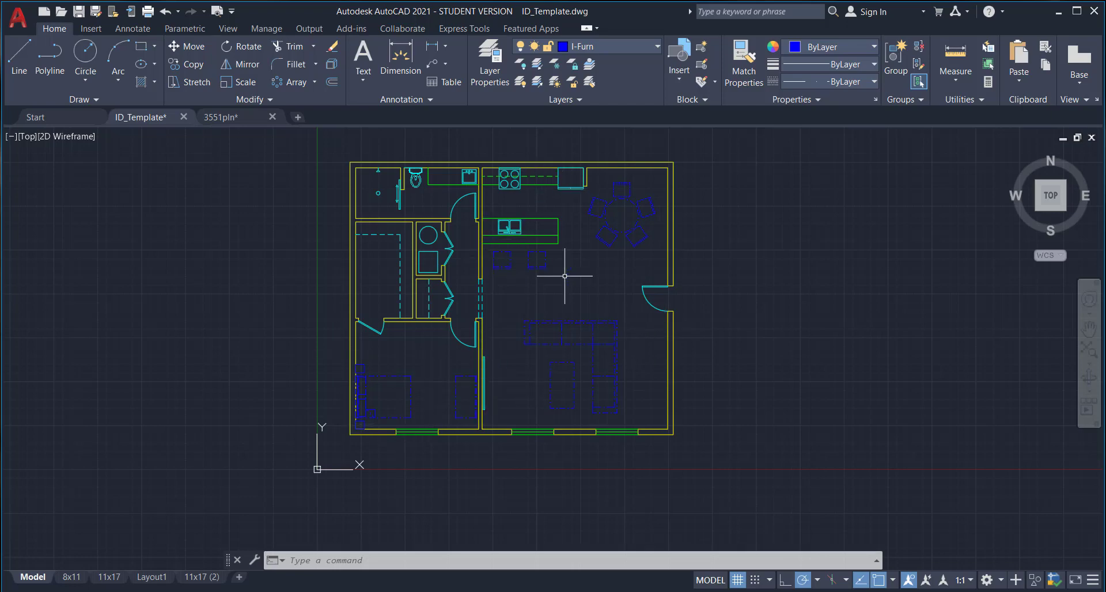
scroll(535, 275, "up", 3)
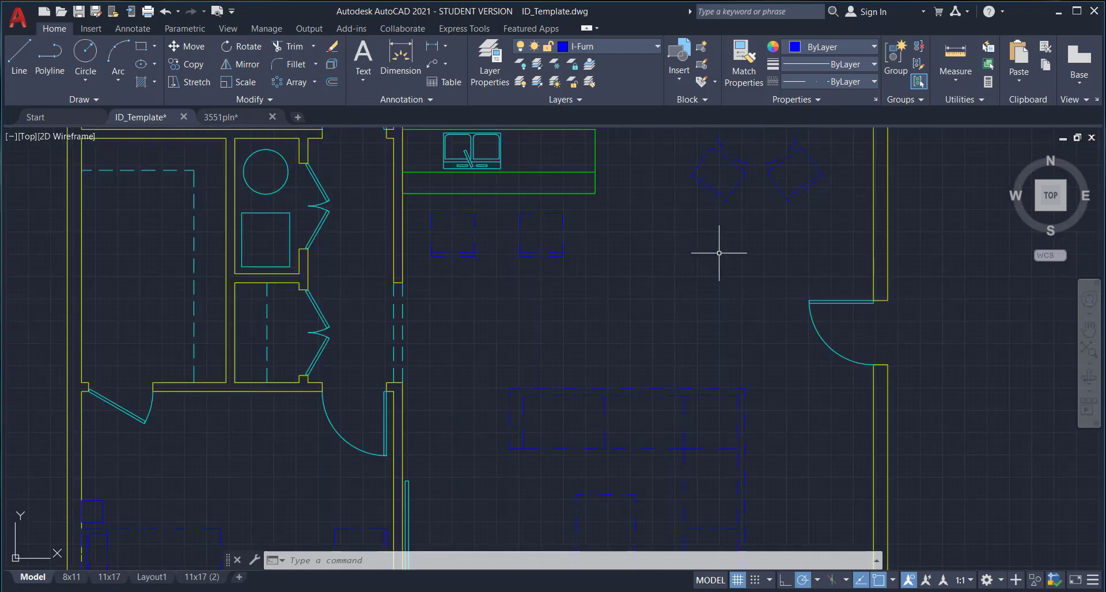
middle_click_drag(718, 252, 686, 331)
scroll(702, 275, "down", 2)
middle_click_drag(686, 305, 694, 185)
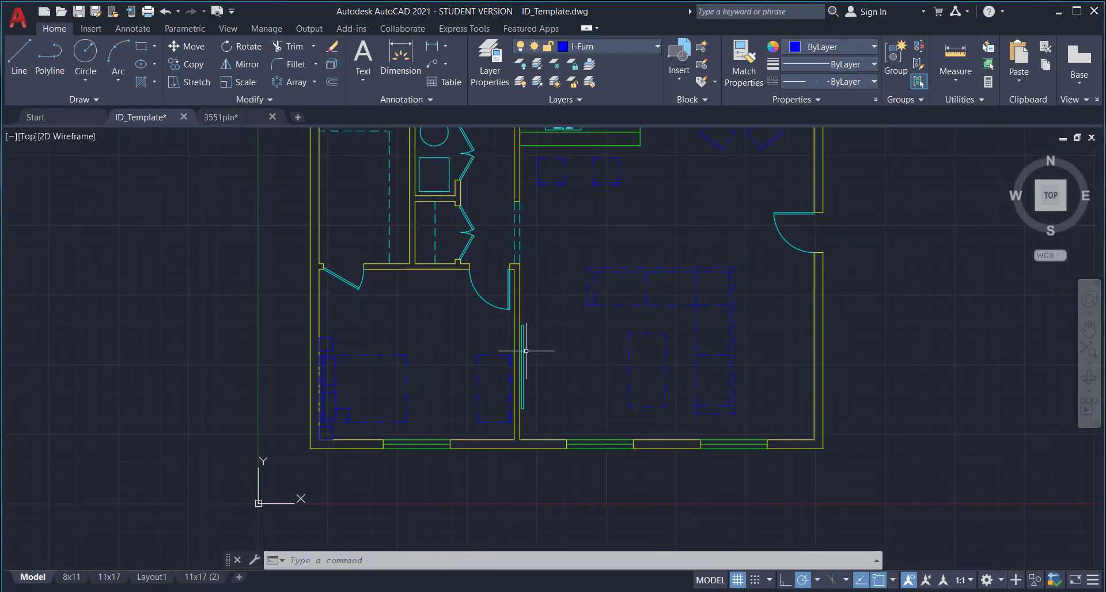
scroll(523, 339, "up", 4)
left_click(513, 320)
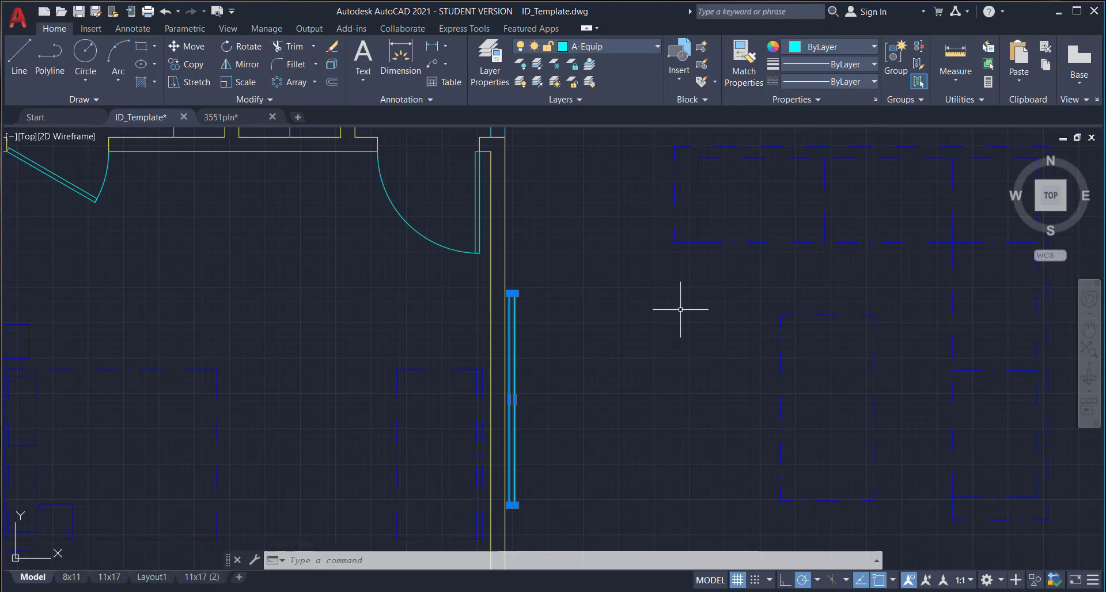
key("Escape")
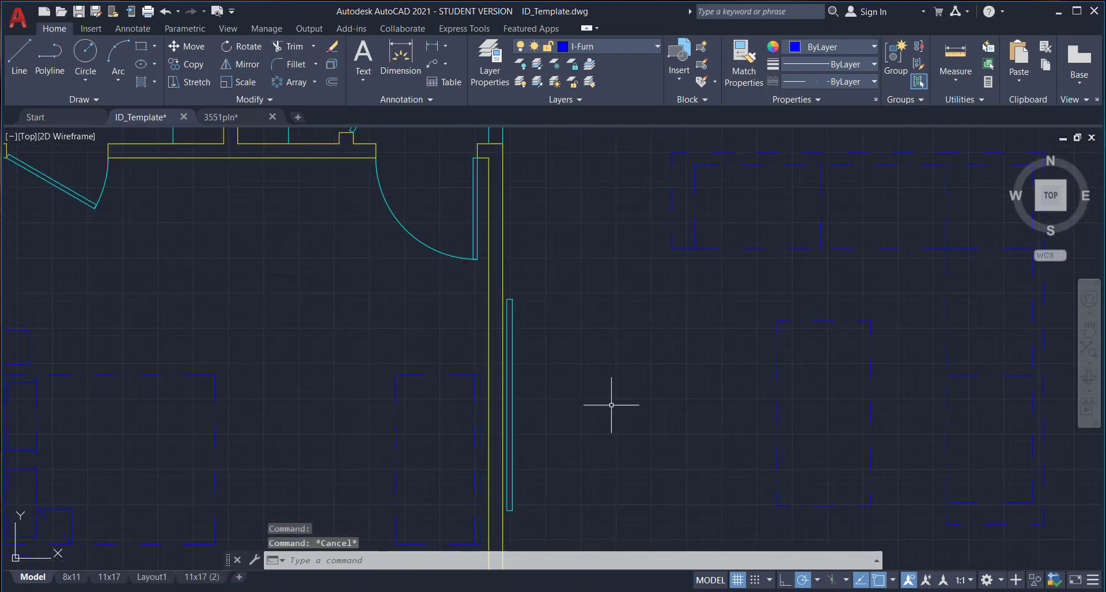
Examine the bed, nightstands and dresser in the bedroom and how they read in the whole floor plan
scroll(720, 328, "down", 3)
left_click(587, 360)
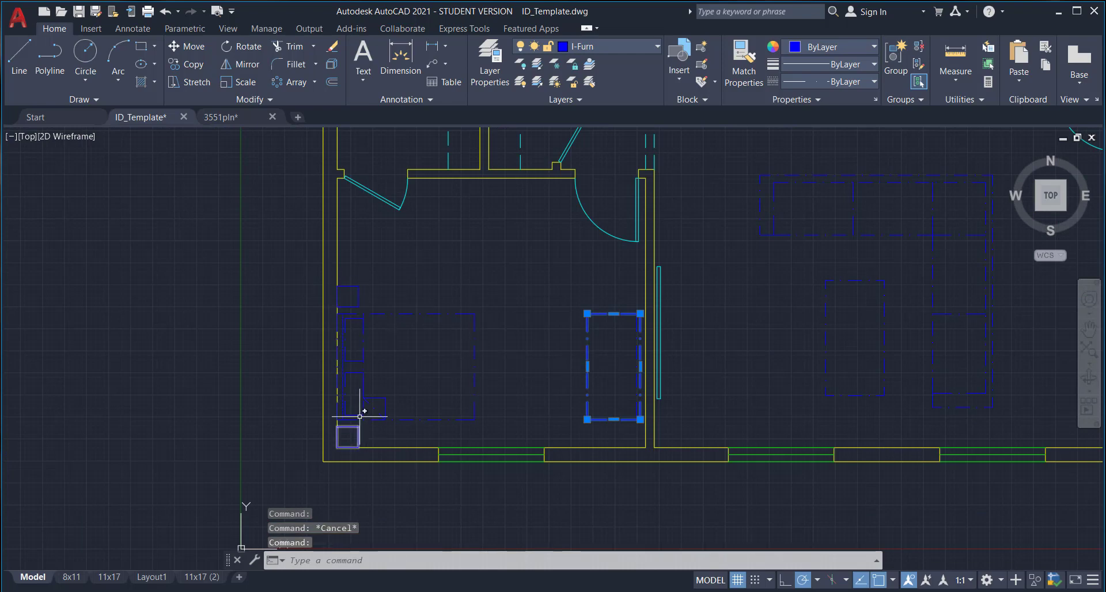
key("Escape")
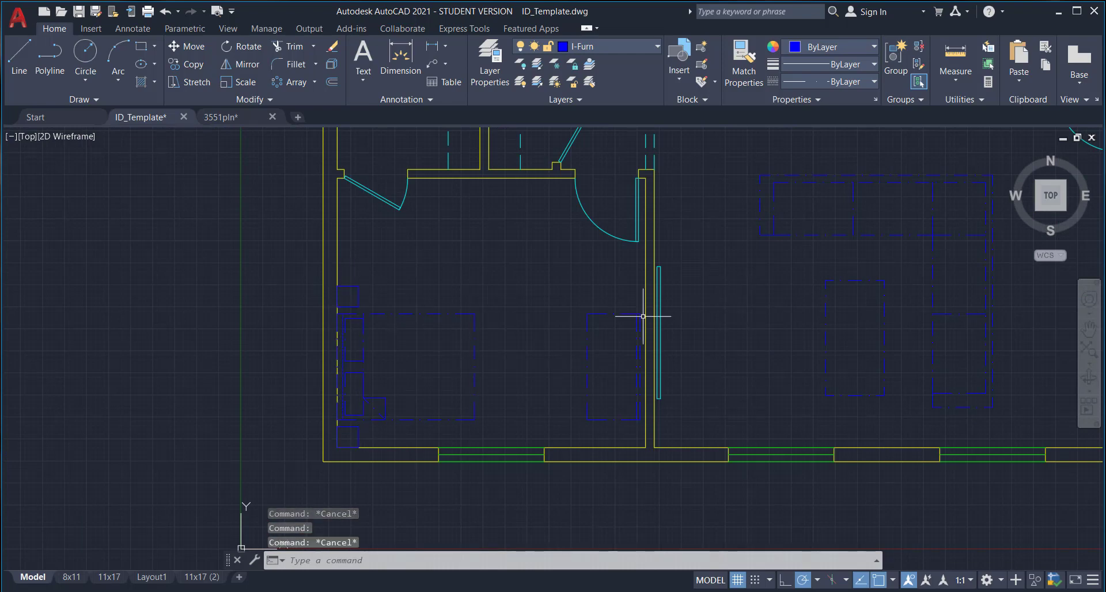
scroll(372, 380, "up", 2)
scroll(388, 397, "up", 2)
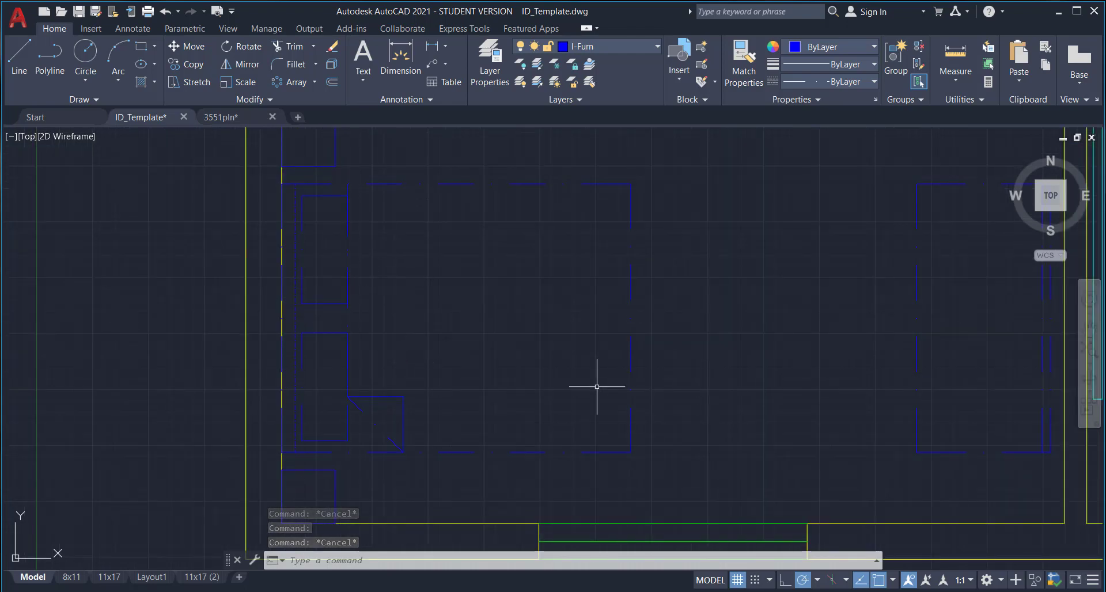
scroll(425, 291, "down", 2)
middle_click_drag(467, 387, 517, 470)
scroll(602, 412, "down", 2)
middle_click_drag(622, 372, 580, 364)
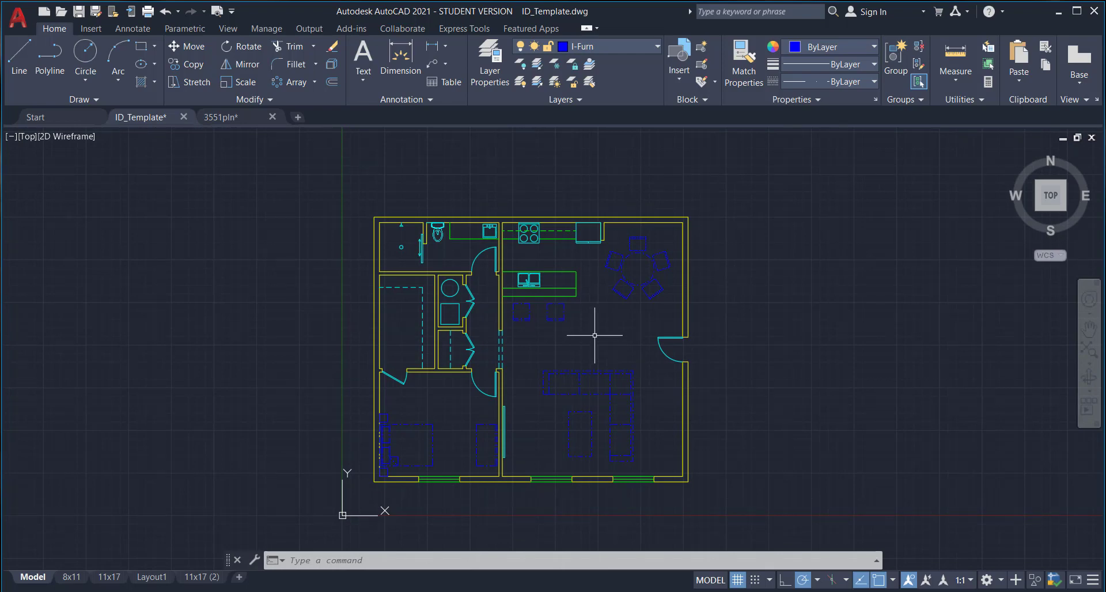
Check the floor plan viewport's scale on the 11x17 (2) layout and rename that layout "A1 Furniture Plan"
left_click(191, 576)
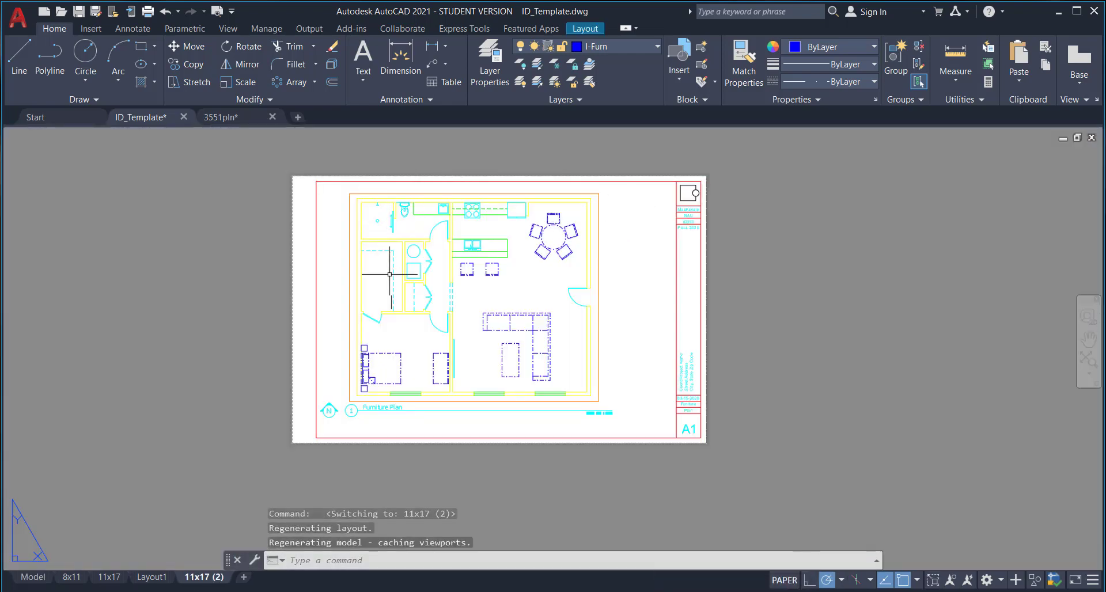
left_click(597, 339)
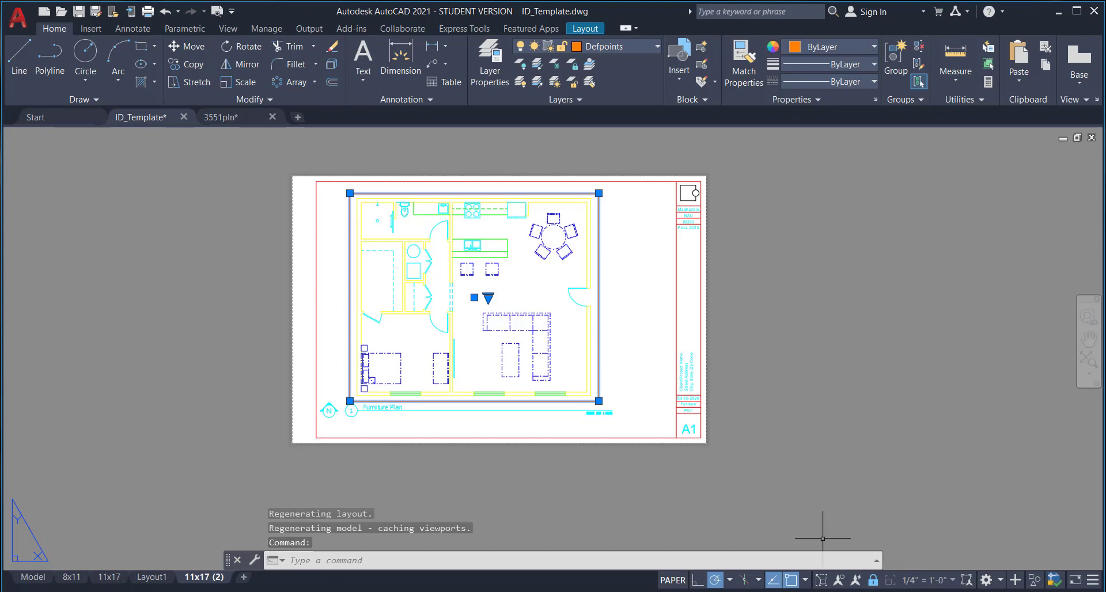
right_click(198, 580)
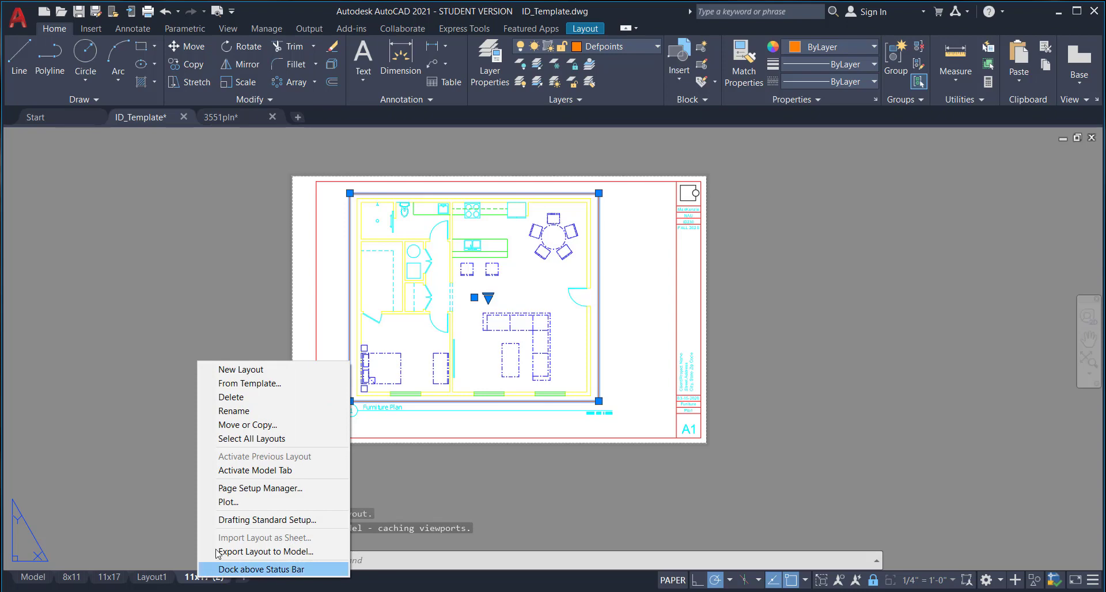
left_click(246, 413)
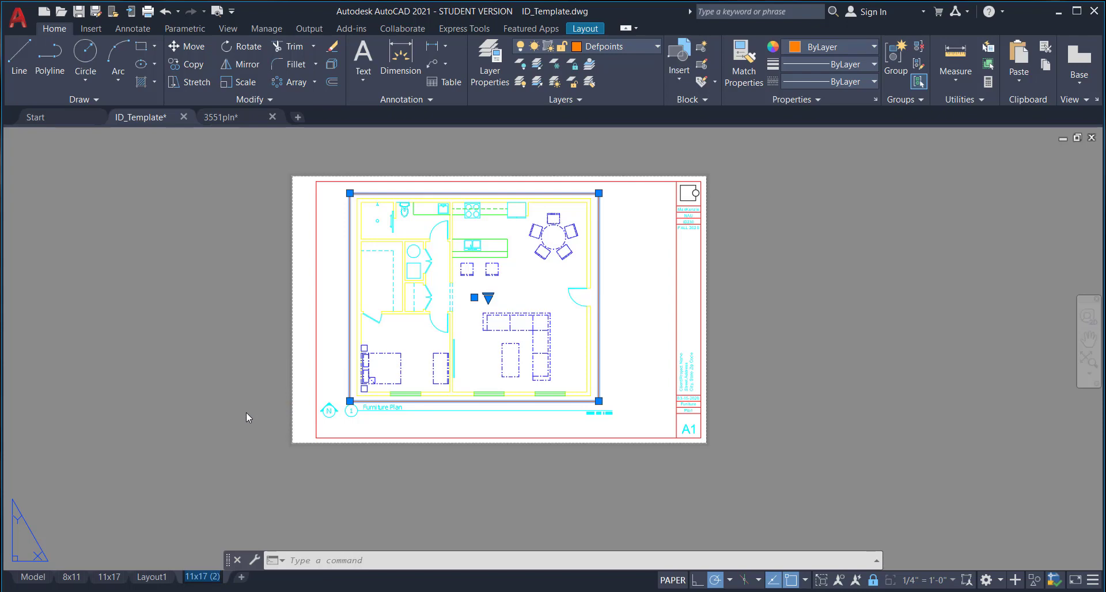
type("Furni")
key("BackSpace")
key("BackSpace")
key("BackSpace")
key("BackSpace")
key("BackSpace")
type("A1 Furnis")
key("BackSpace")
type("ture Plan")
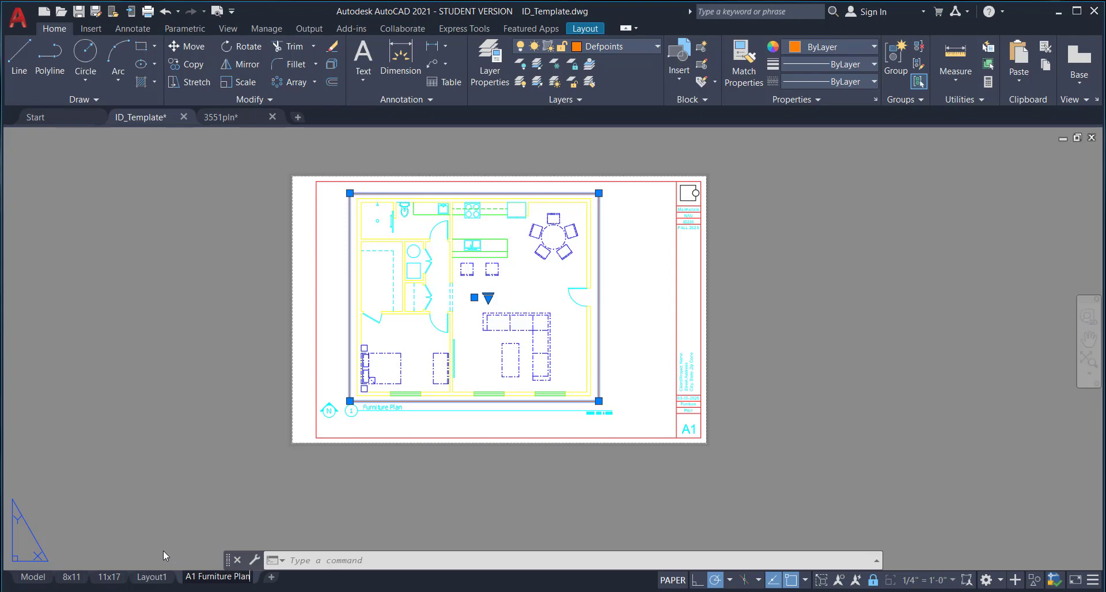
key("Return")
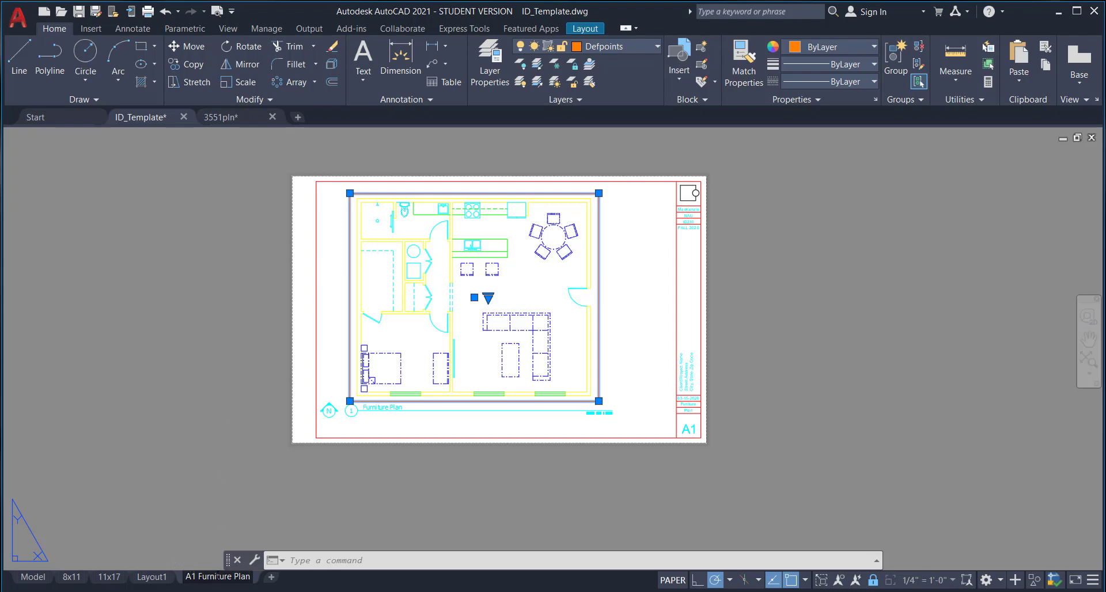